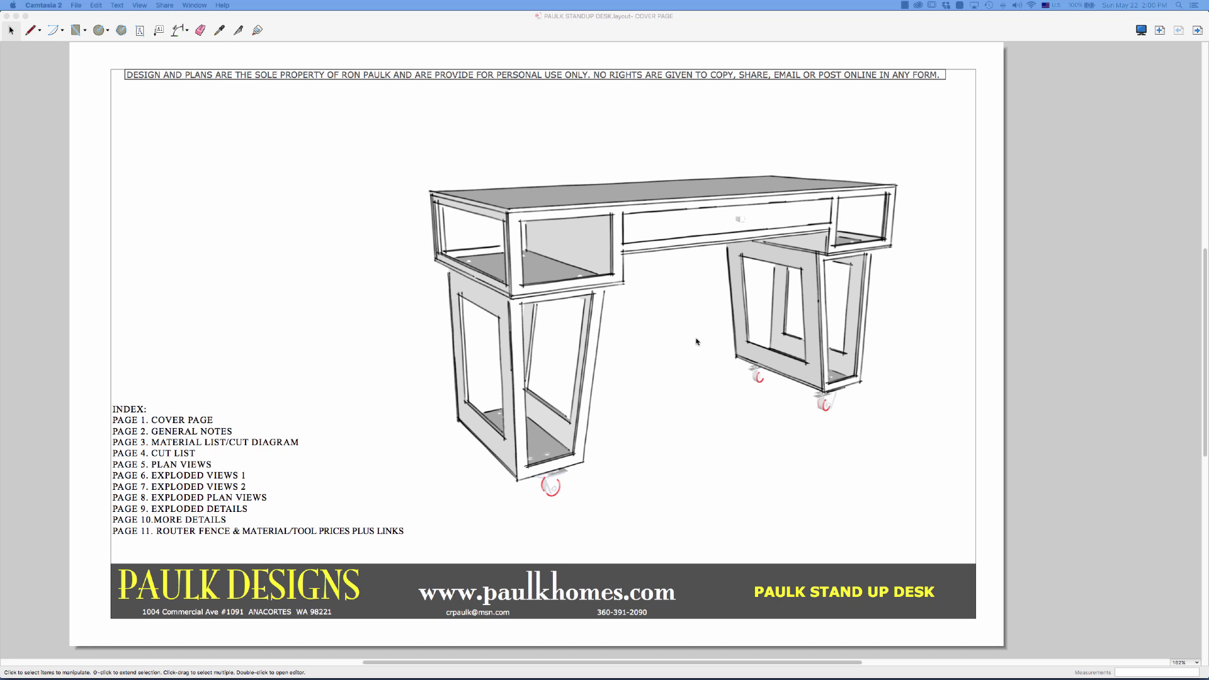
Page through the plan set from the cover page past the general notes and the materials list
left_click(1198, 31)
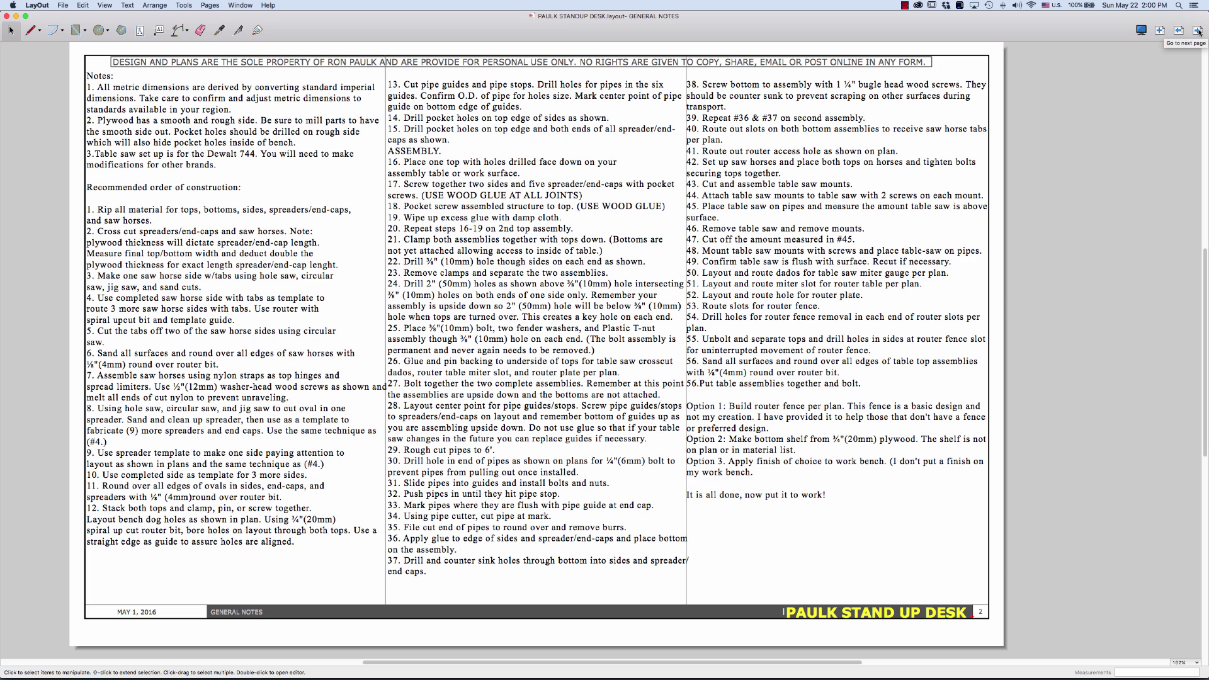
left_click(1198, 31)
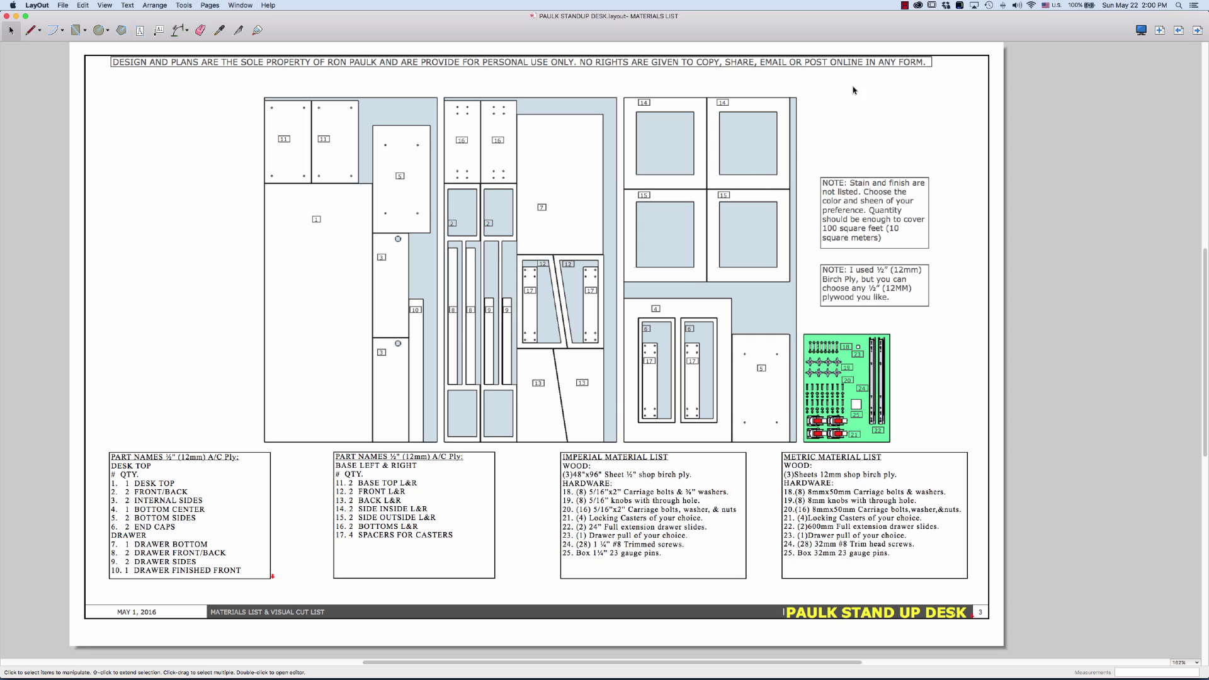
left_click(1196, 35)
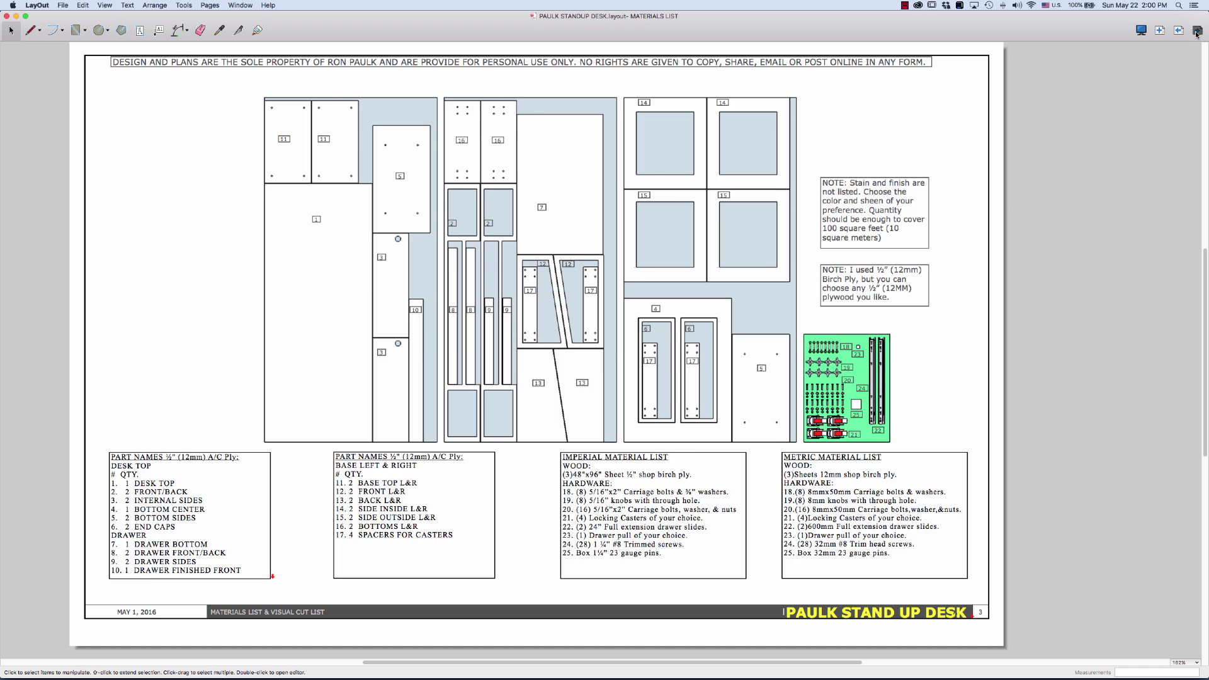
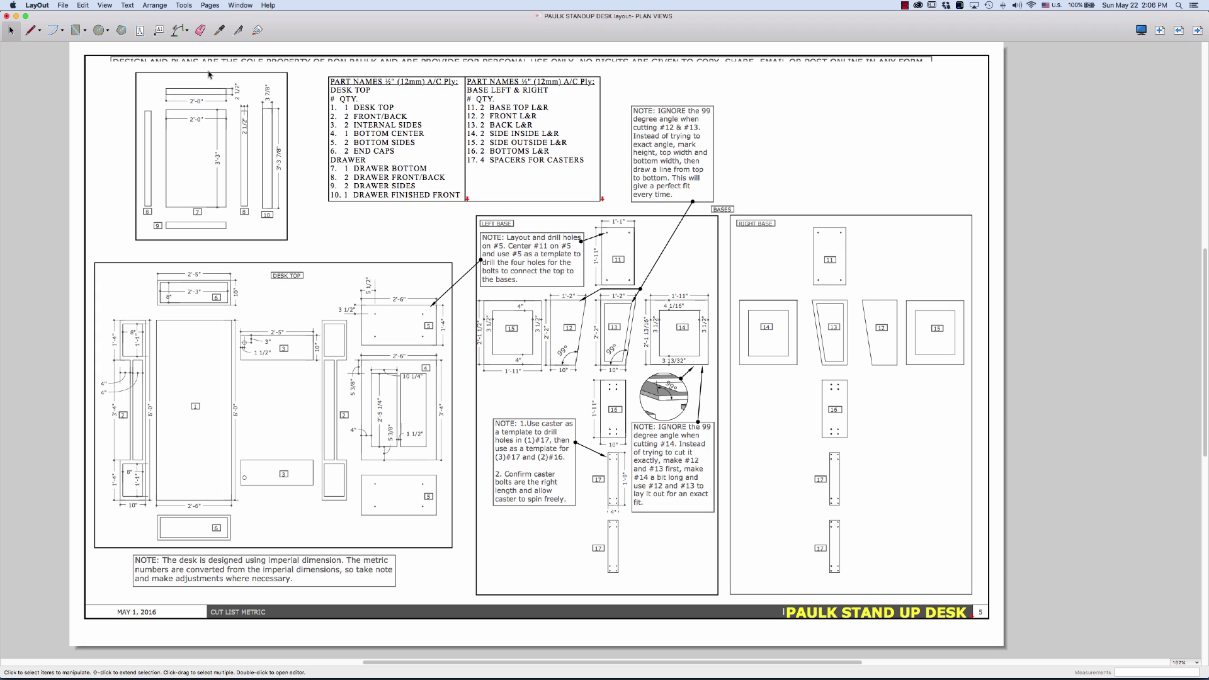
Convert all drawer part dimensions and the upper end cap's 2'-5", 2'-3" and 8" dimensions to decimal millimeters
left_click(235, 92)
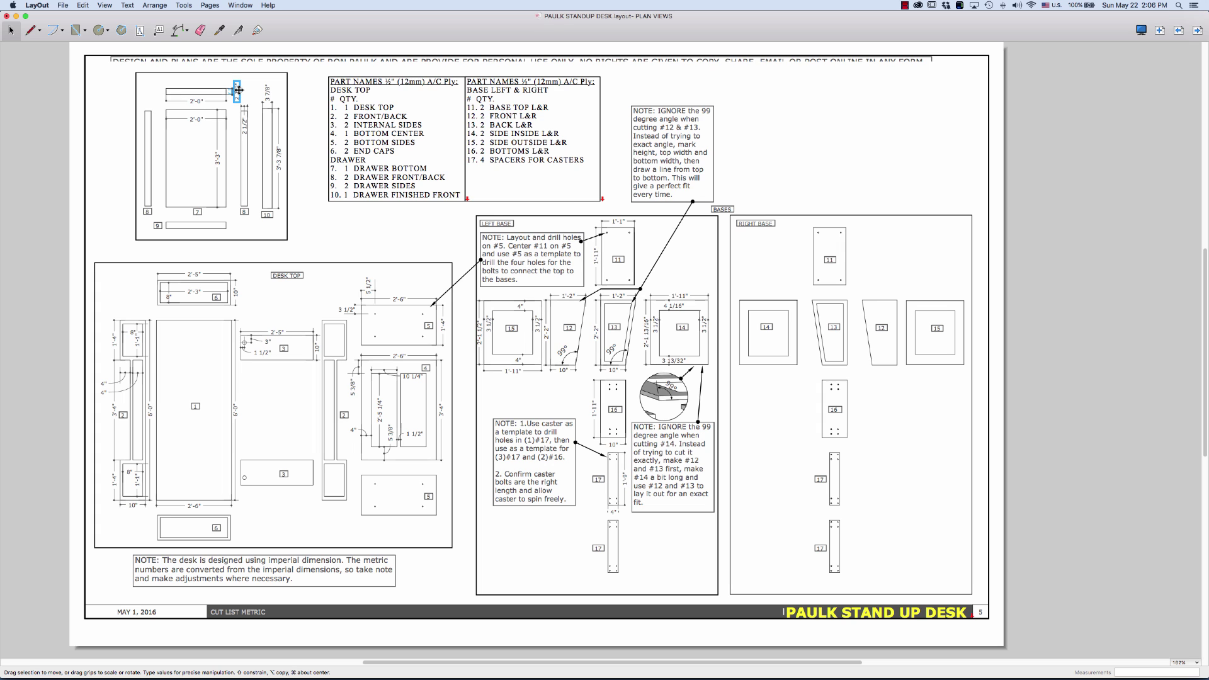
left_click(199, 100, "shift")
left_click(199, 120, "shift")
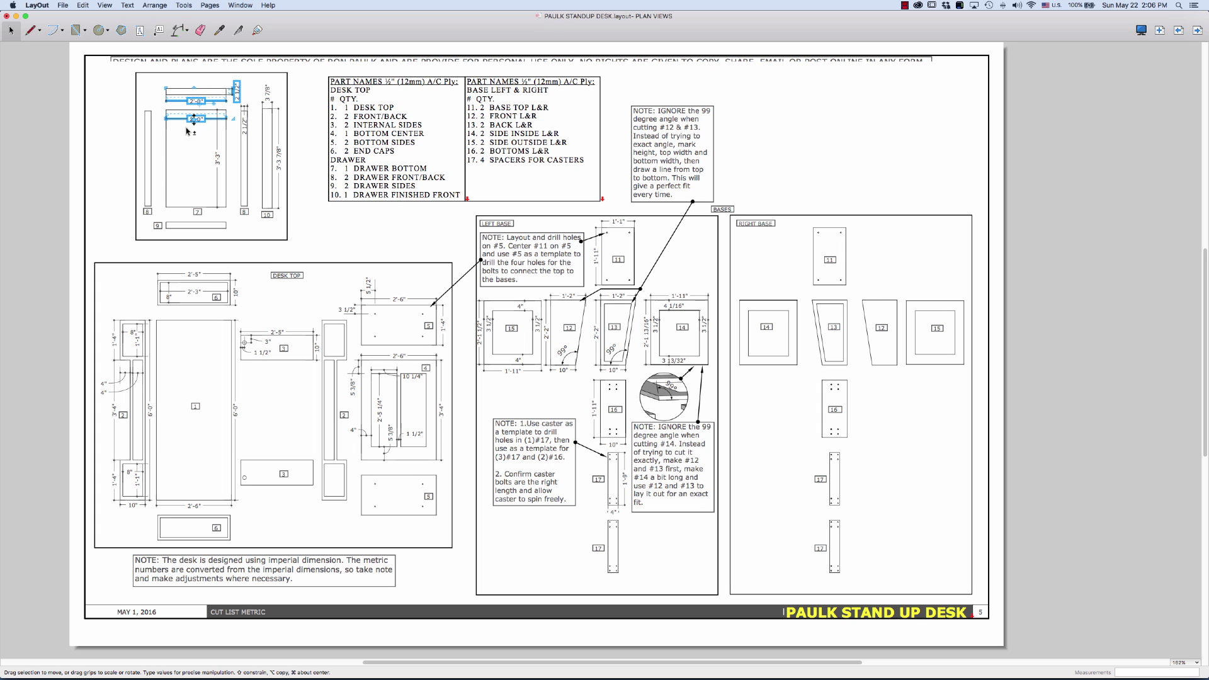
left_click(219, 167, "shift")
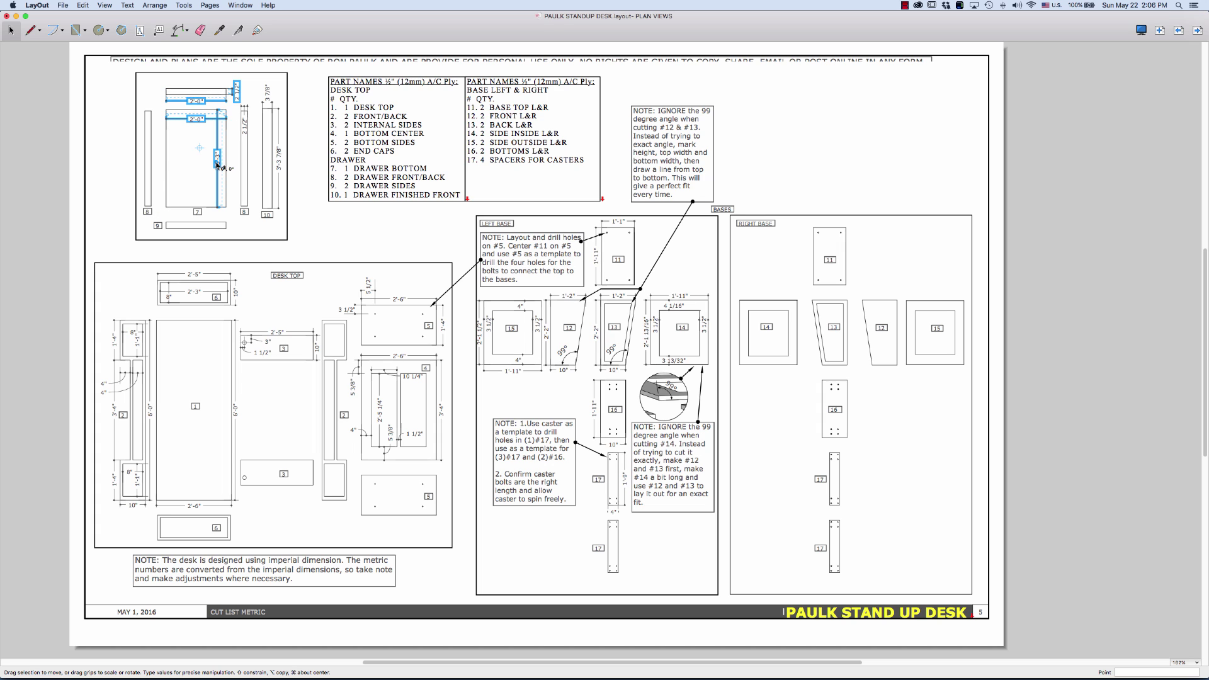
left_click(246, 130, "shift")
left_click(268, 93, "shift")
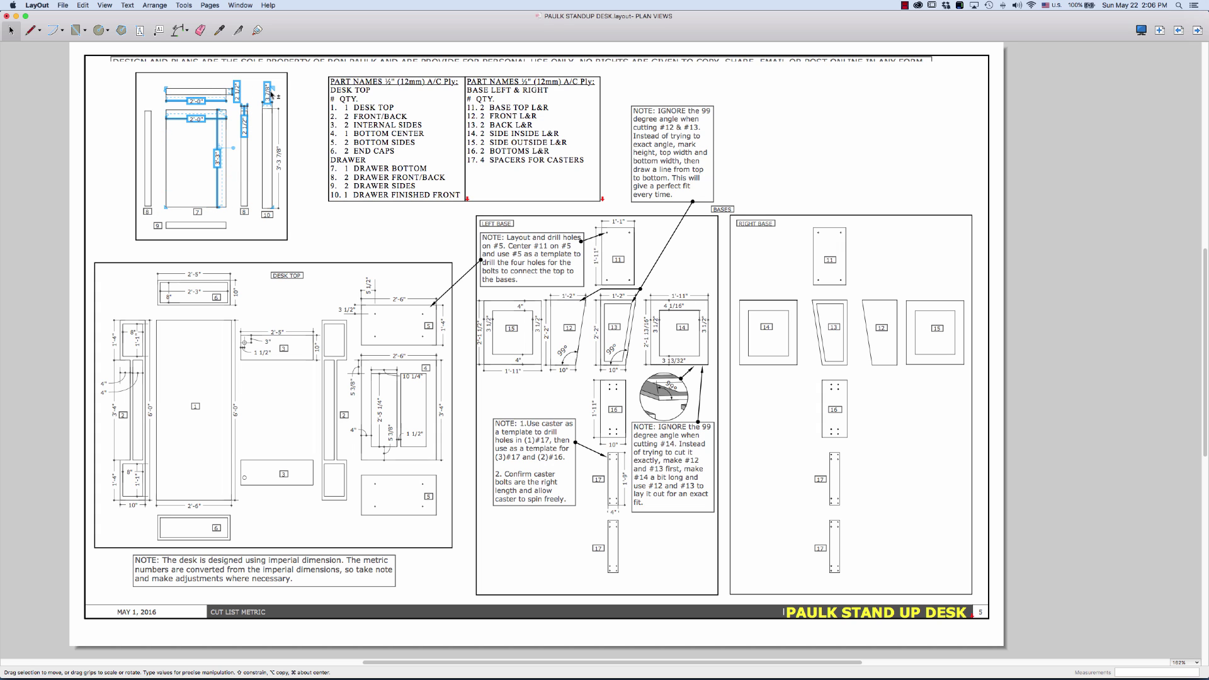
left_click(283, 158, "shift")
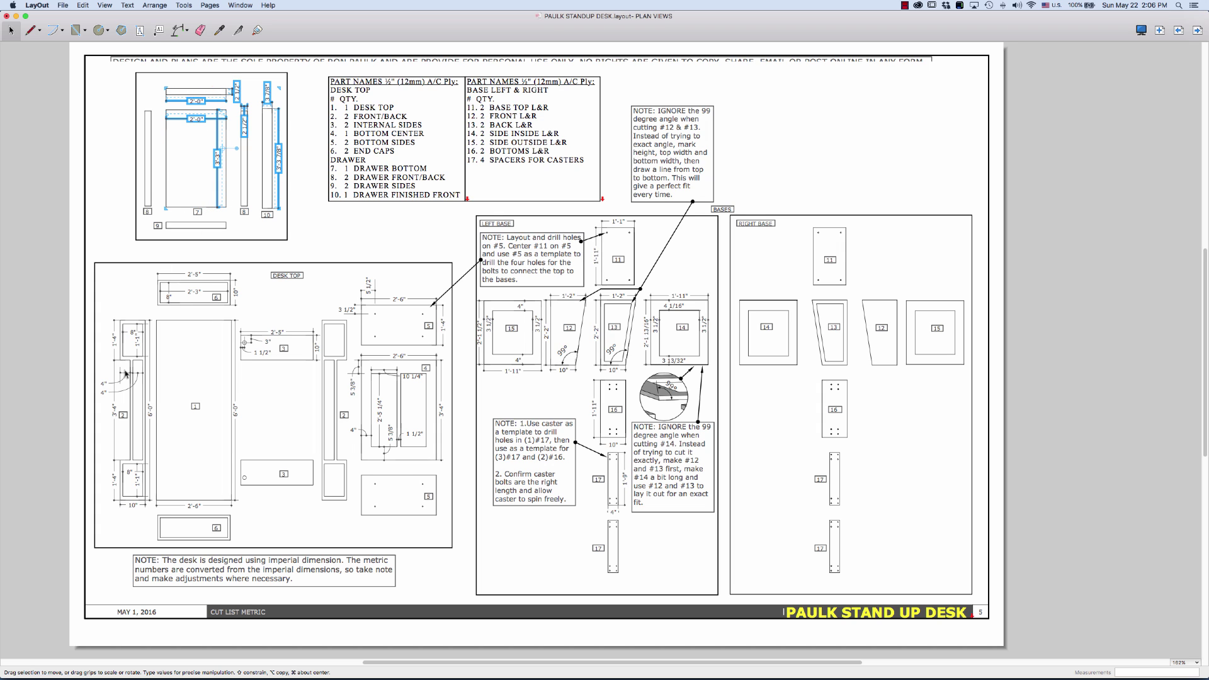
left_click(195, 276, "shift")
left_click(195, 294, "shift")
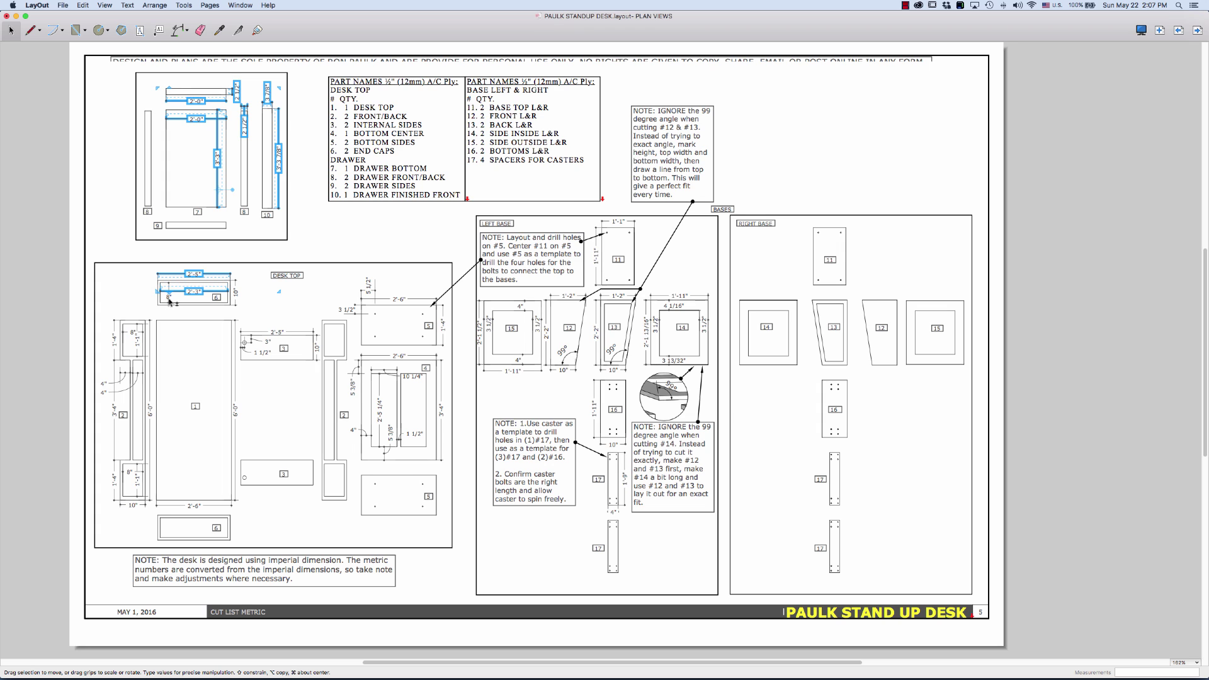
left_click(169, 300, "shift")
mouse_move(1042, 115)
left_mouse_down()
mouse_move(808, 73)
mouse_move(888, 71)
left_mouse_up()
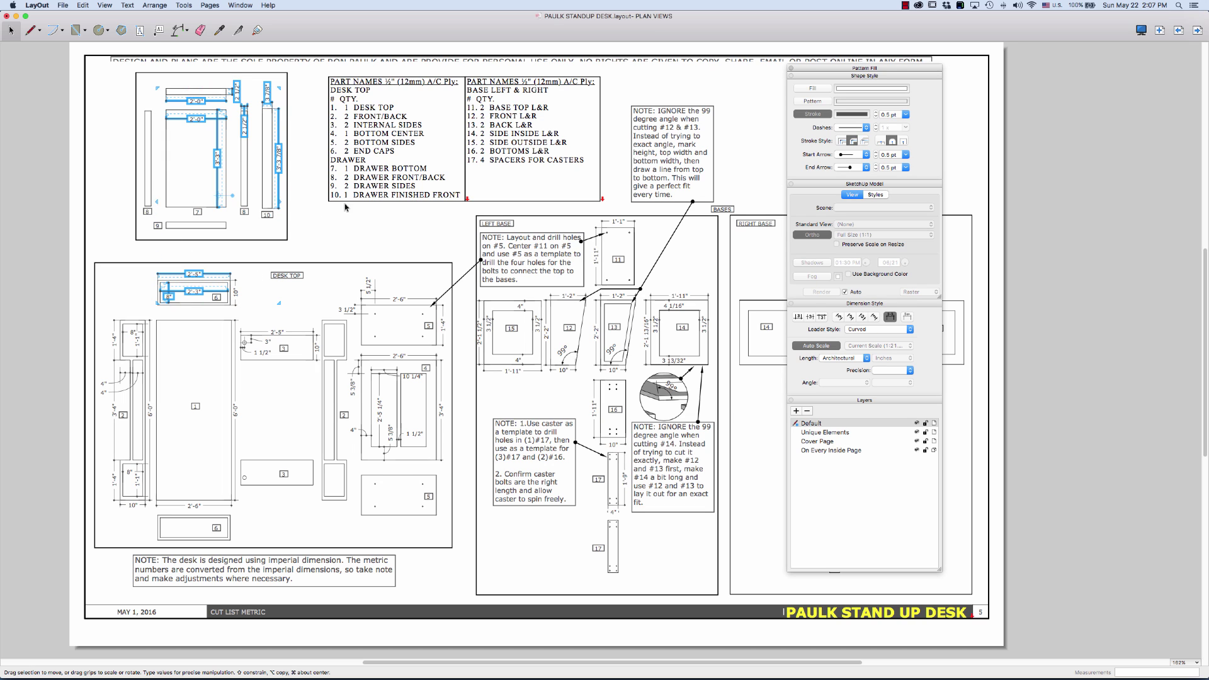
left_click(866, 358)
left_click(847, 352)
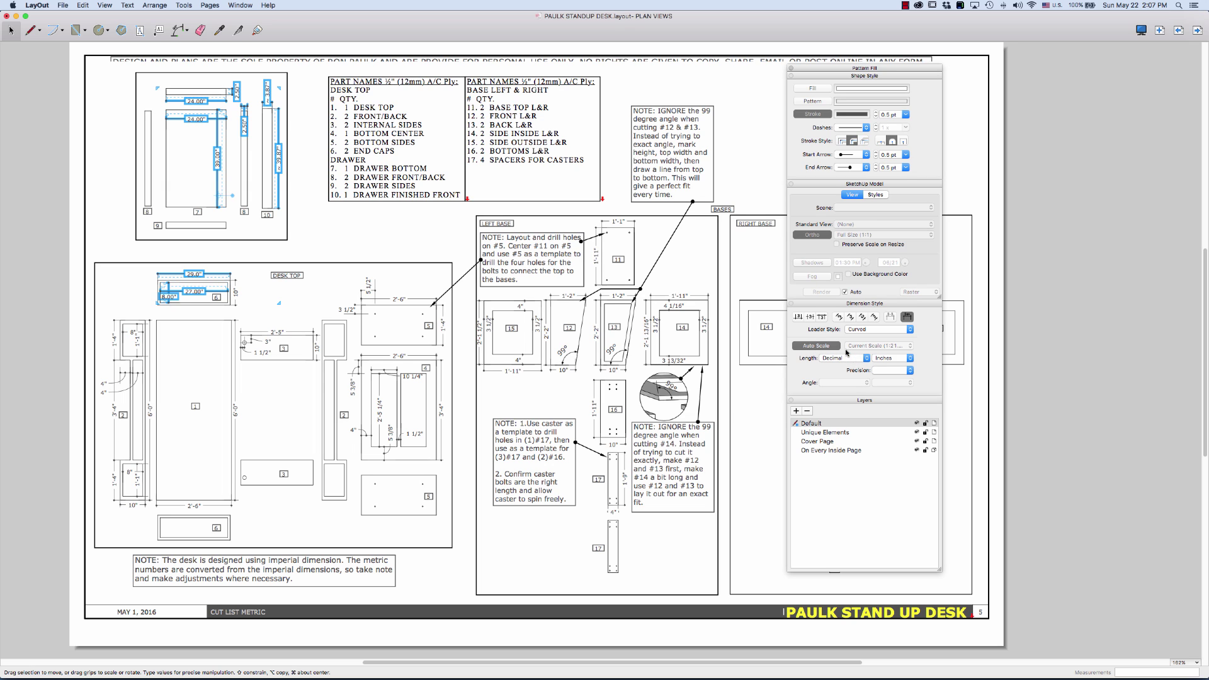
left_click(910, 359)
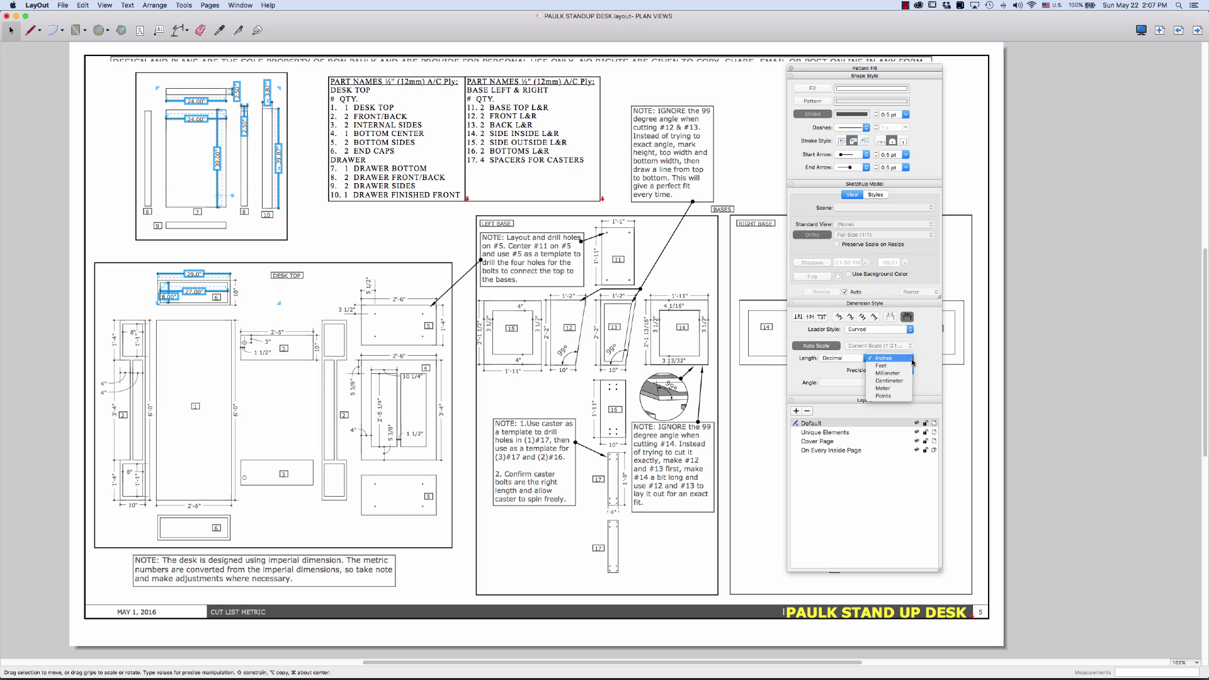
left_click(899, 375)
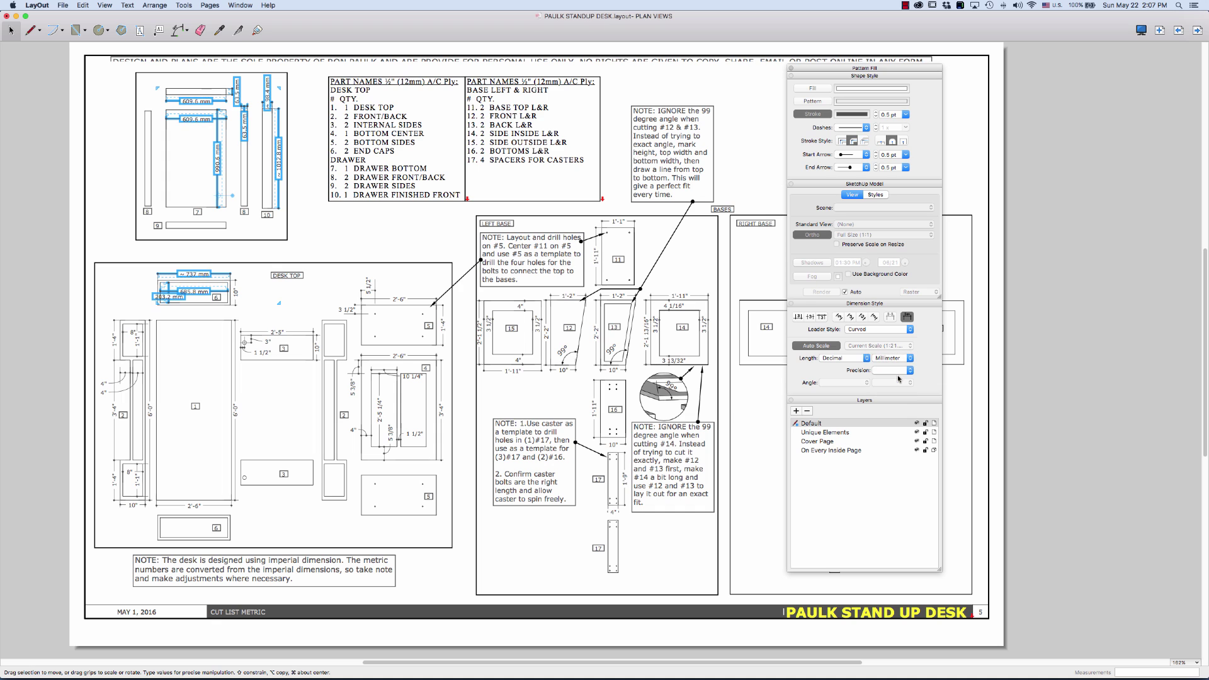
left_click(364, 225)
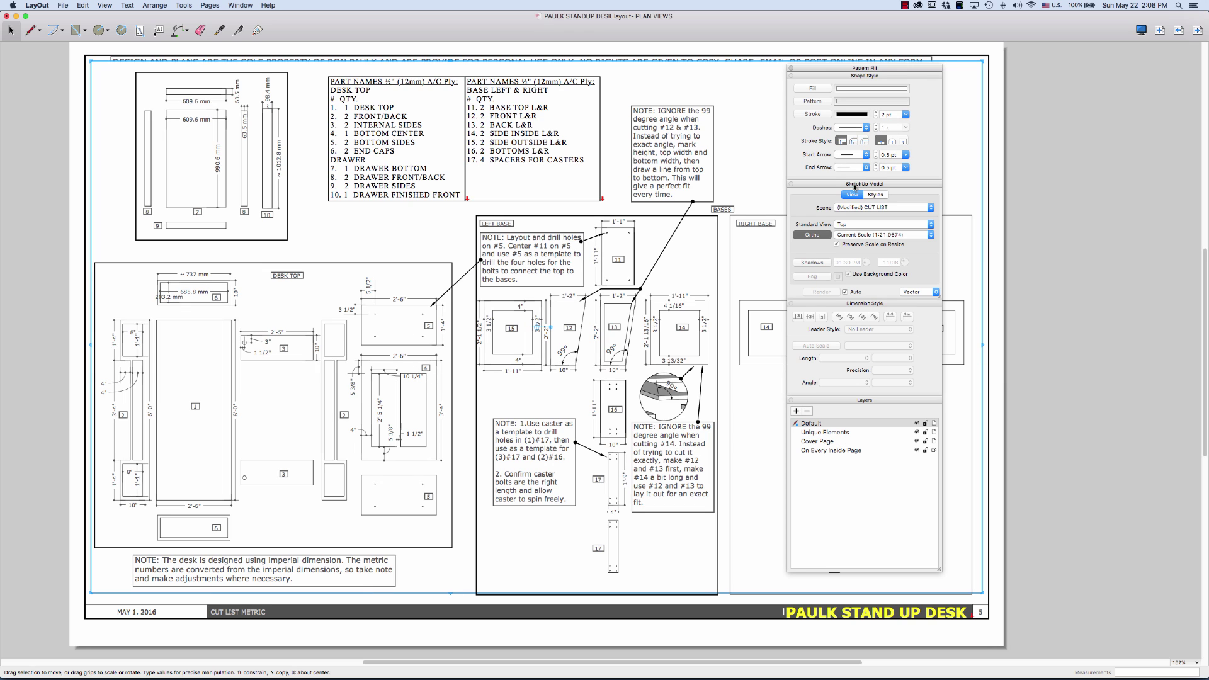
left_click(1060, 578)
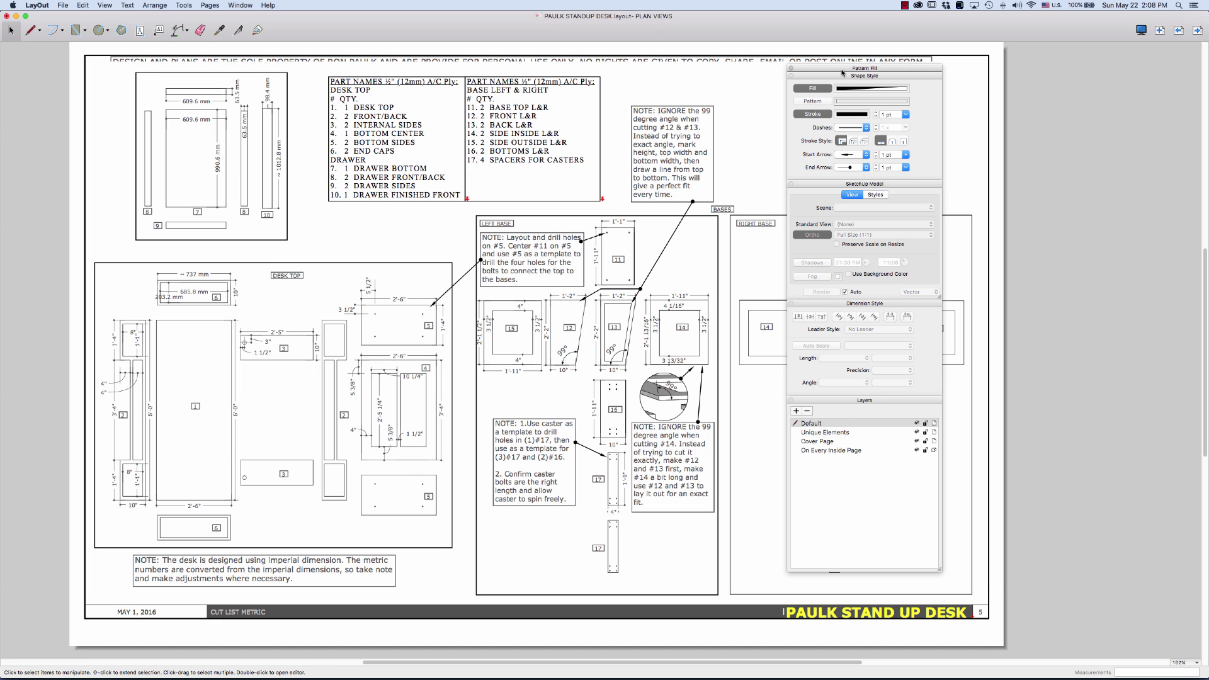
left_click_drag(842, 73, 997, 70)
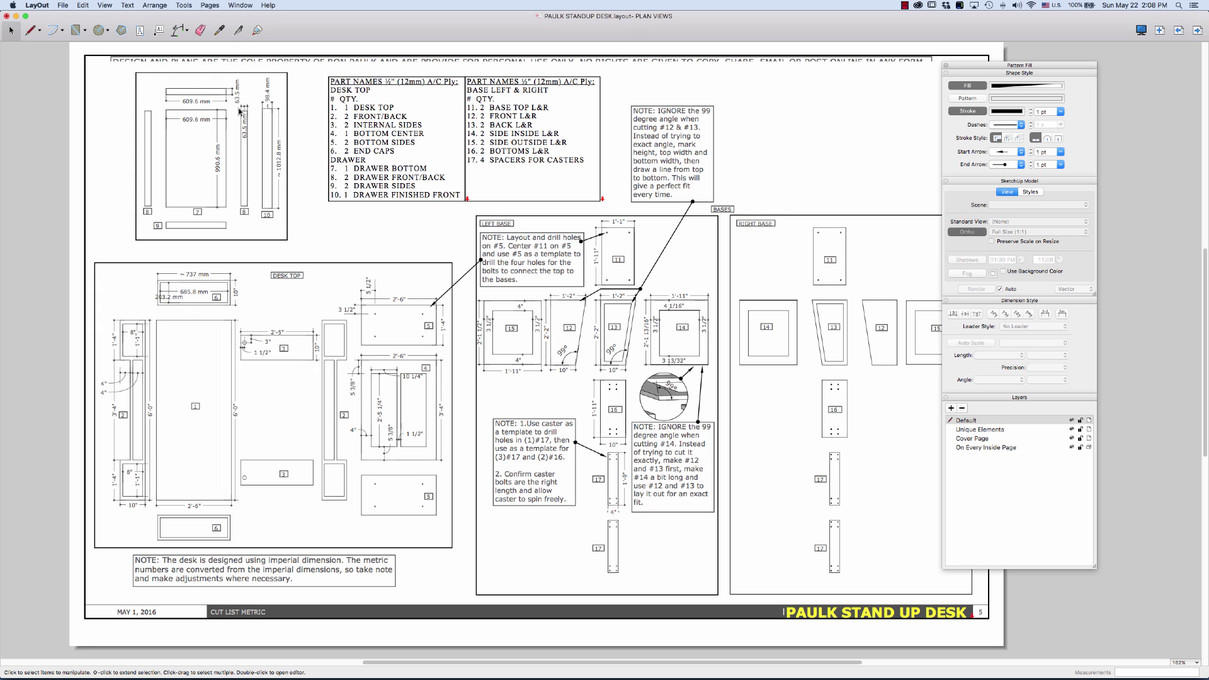
Try to bring the partly hidden ownership notice above the drawings forward one level in the stacking order
left_click(155, 62)
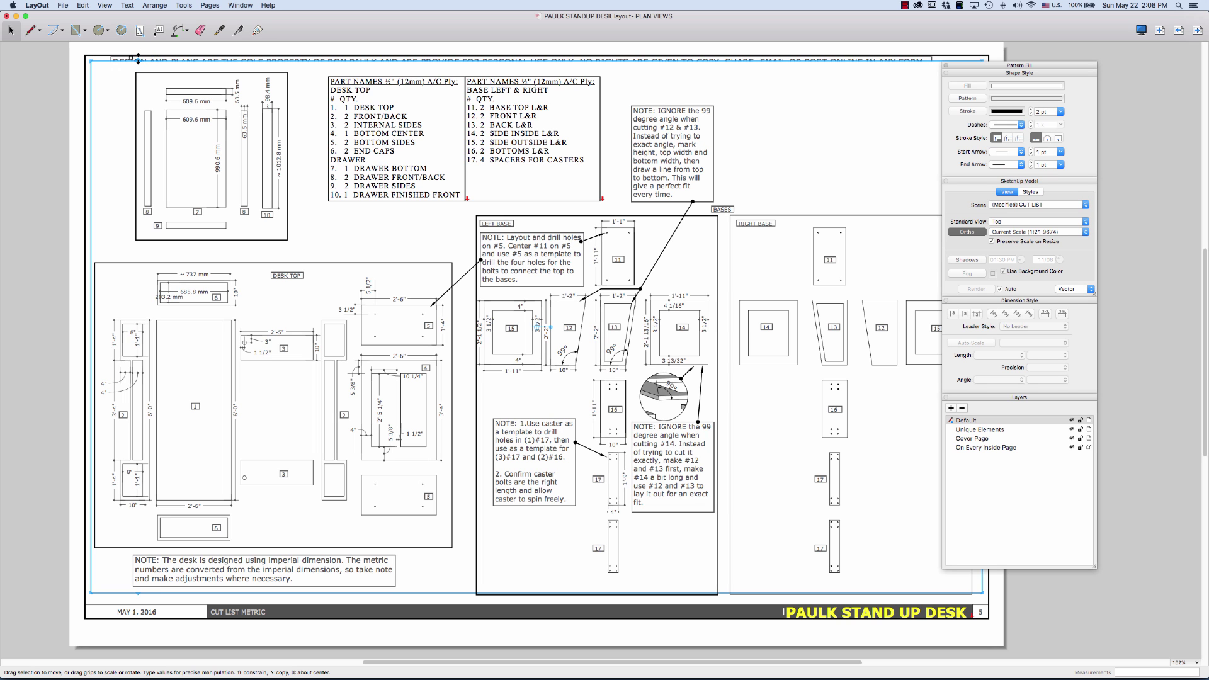
scroll(124, 58, "up", 5)
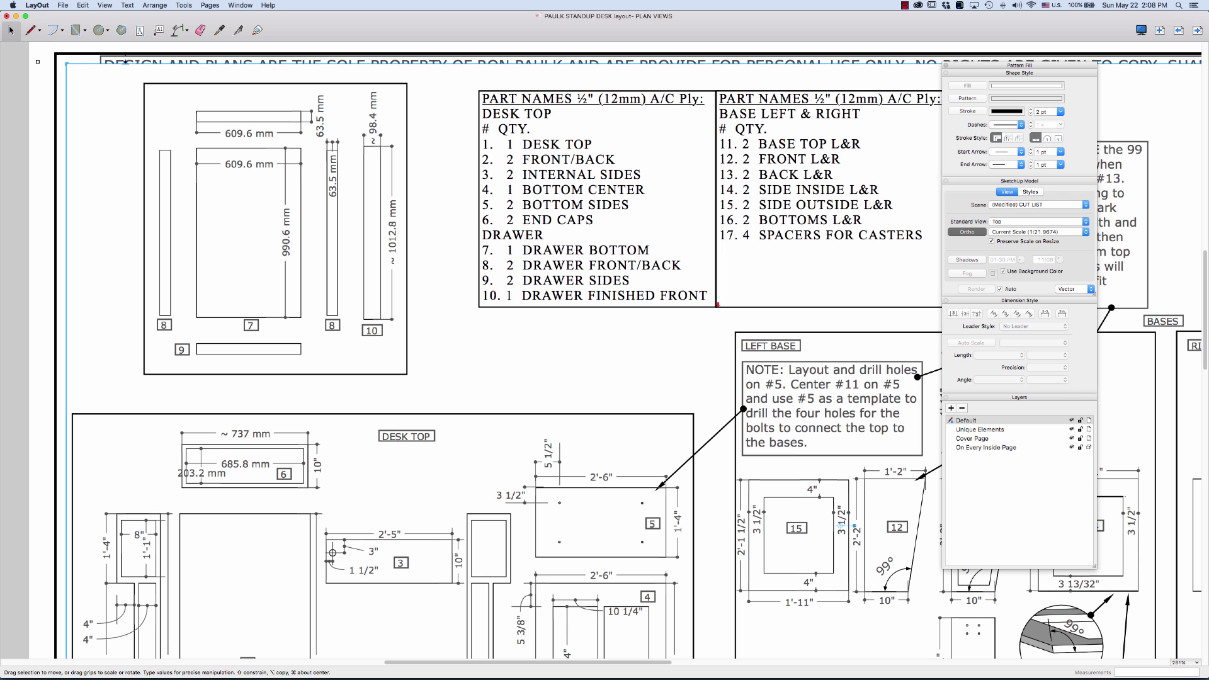
left_click(103, 55)
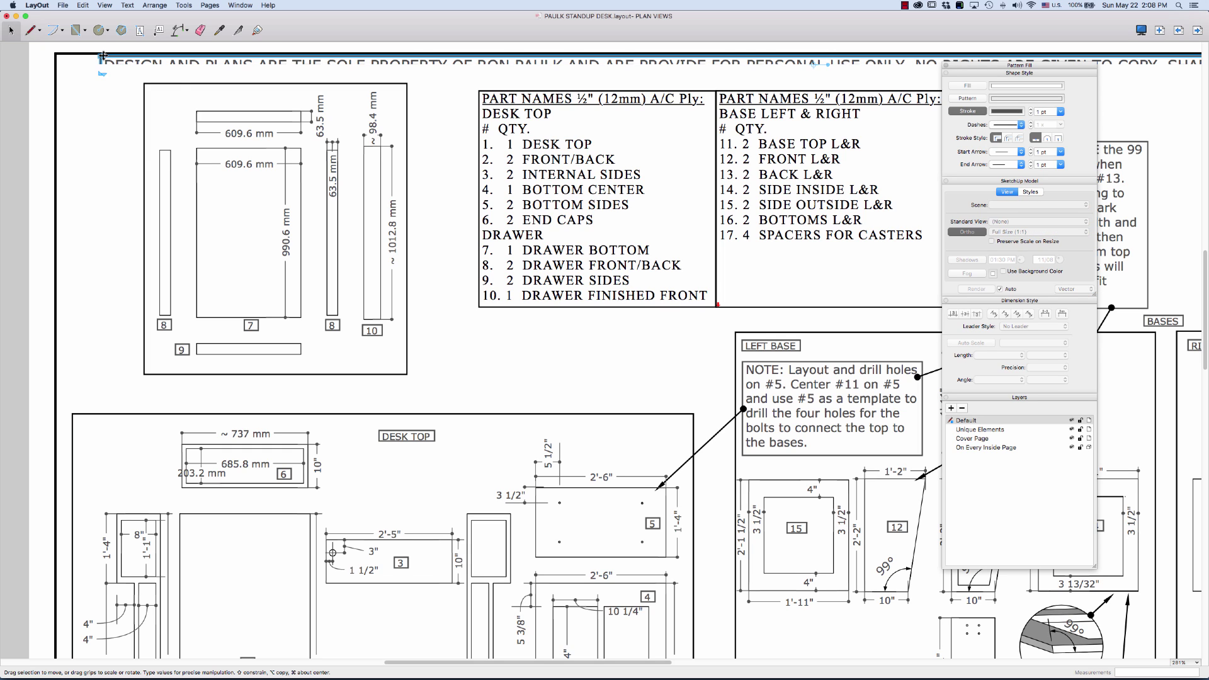
right_click(103, 55)
mouse_move(168, 103)
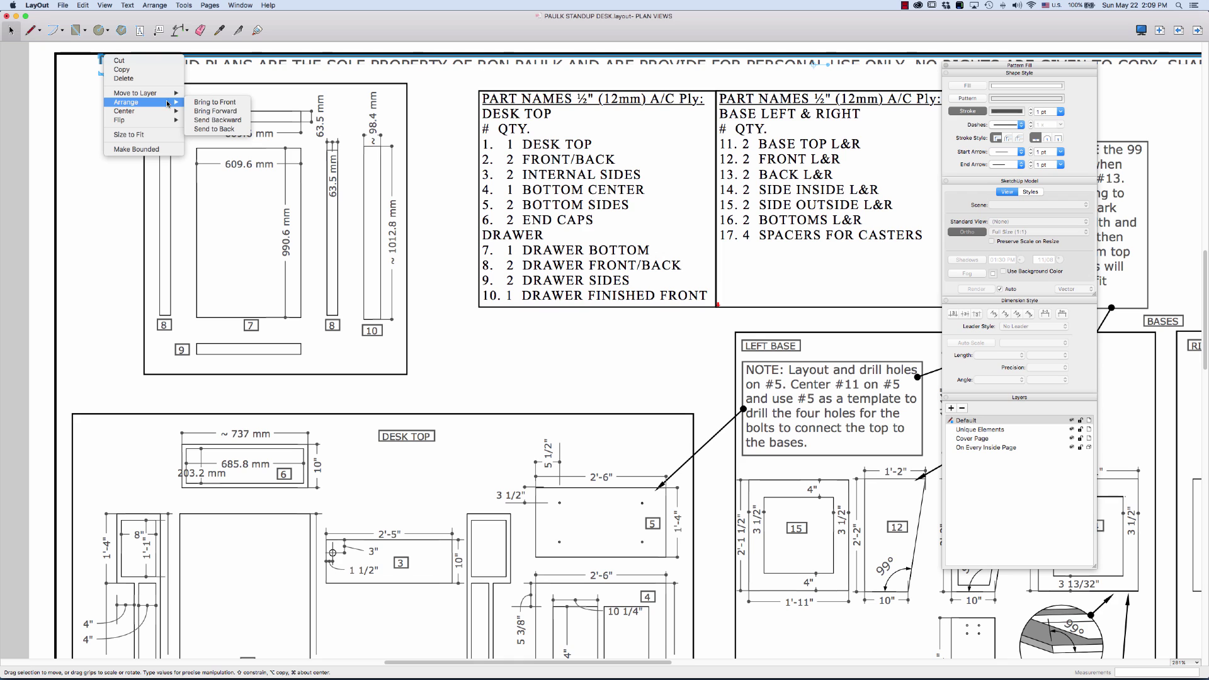
left_click(204, 114)
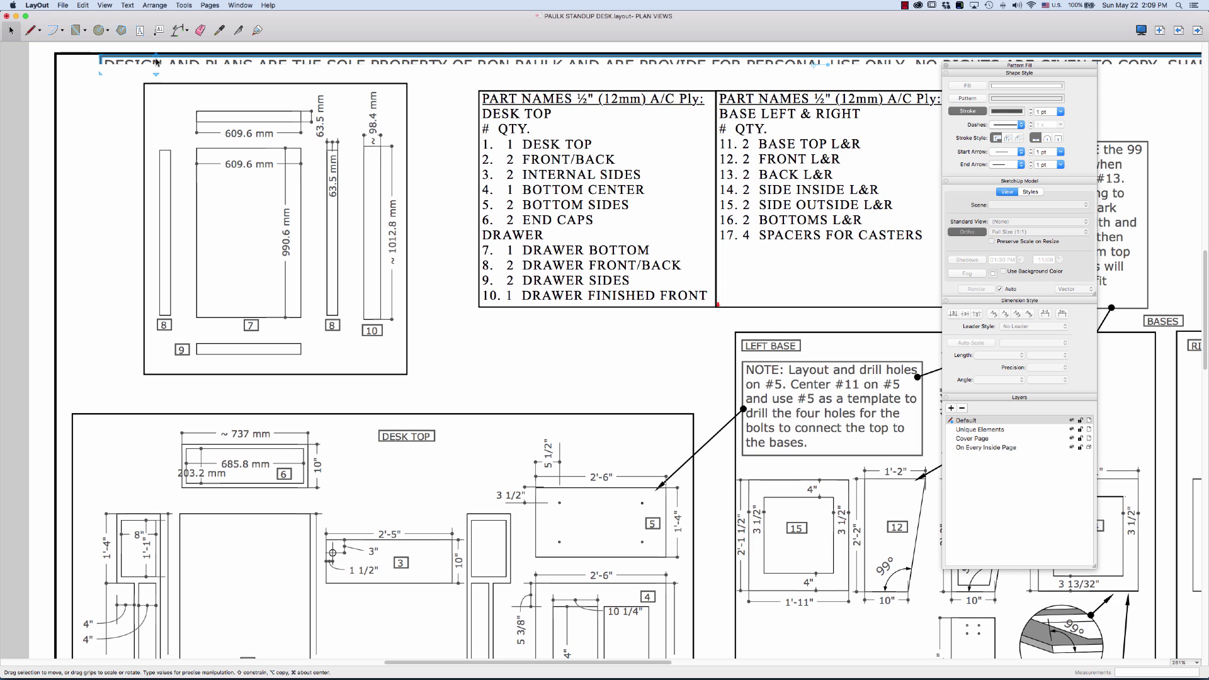
Bring the cut list model view forward one level in the stacking order
right_click(154, 57)
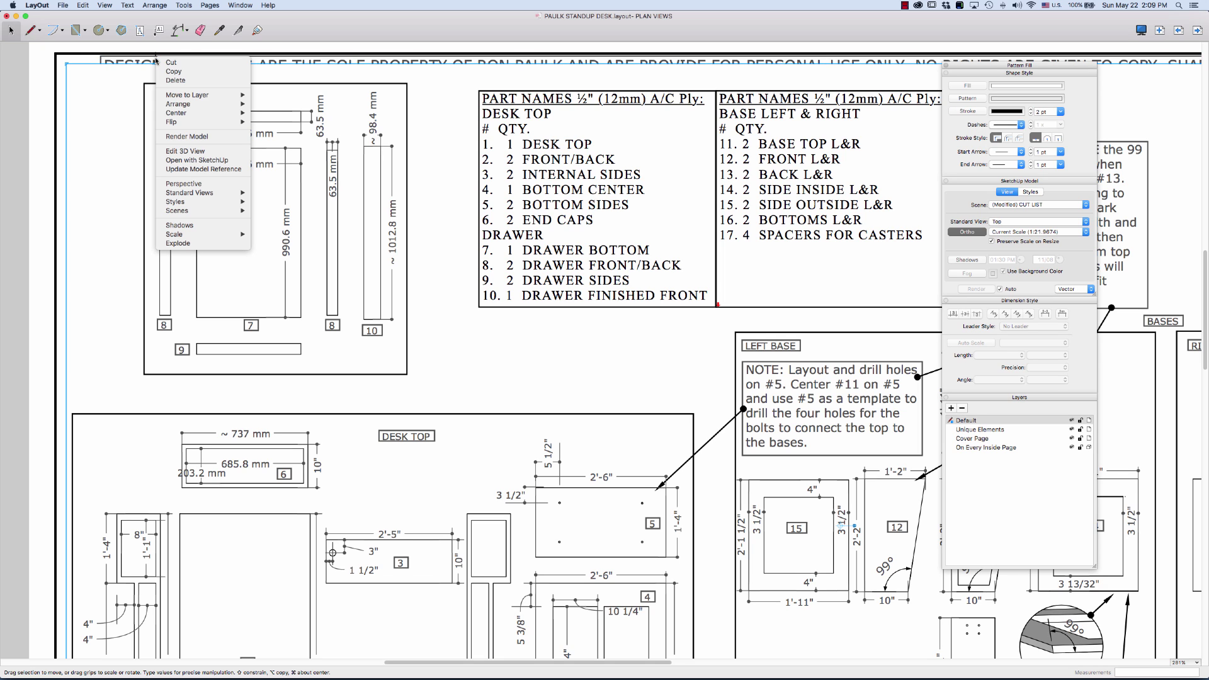
left_click(144, 60)
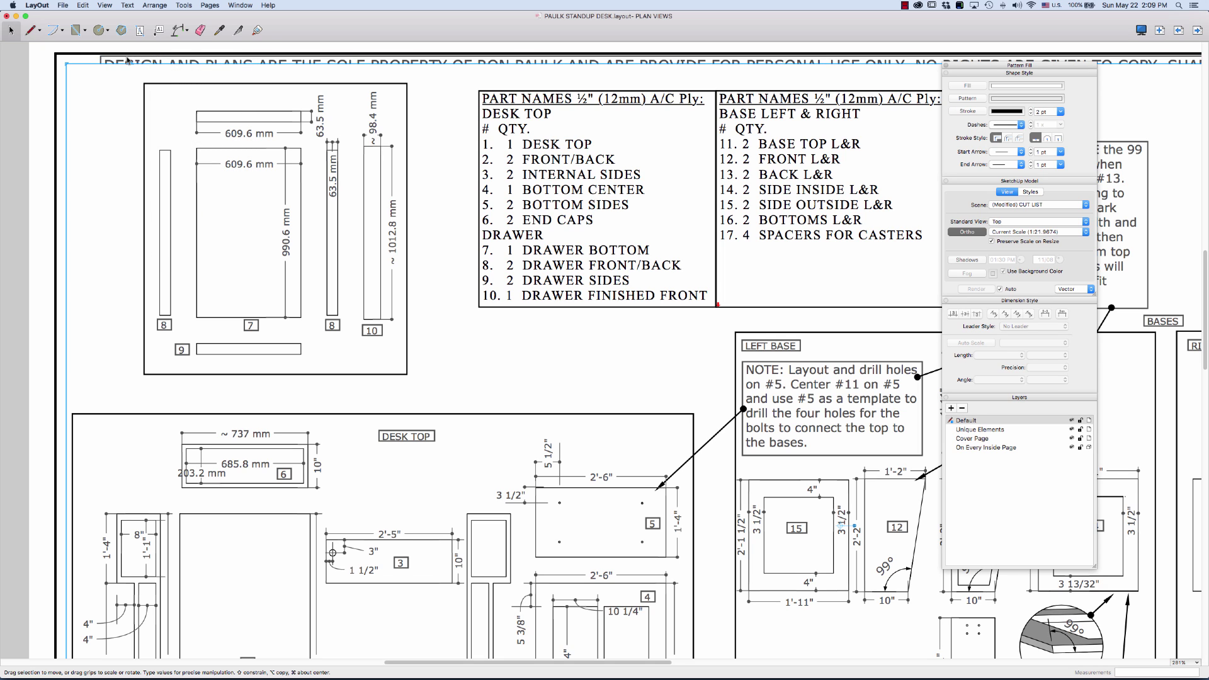
left_click(129, 59)
right_click(126, 59)
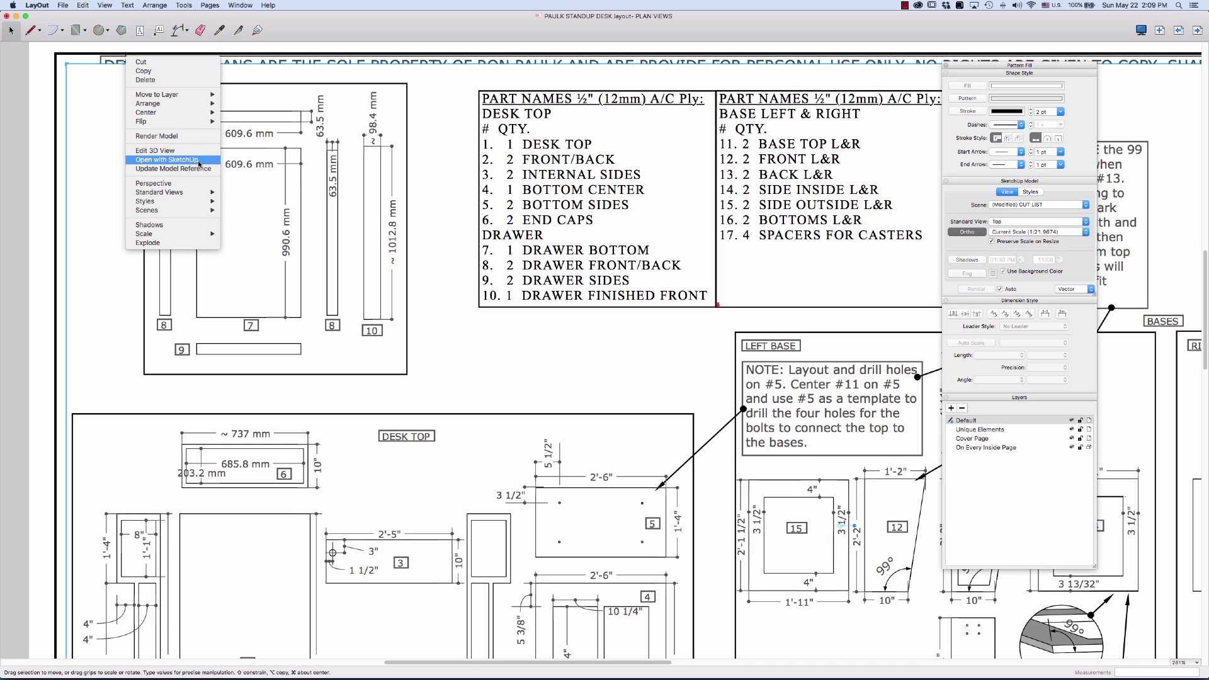
mouse_move(202, 104)
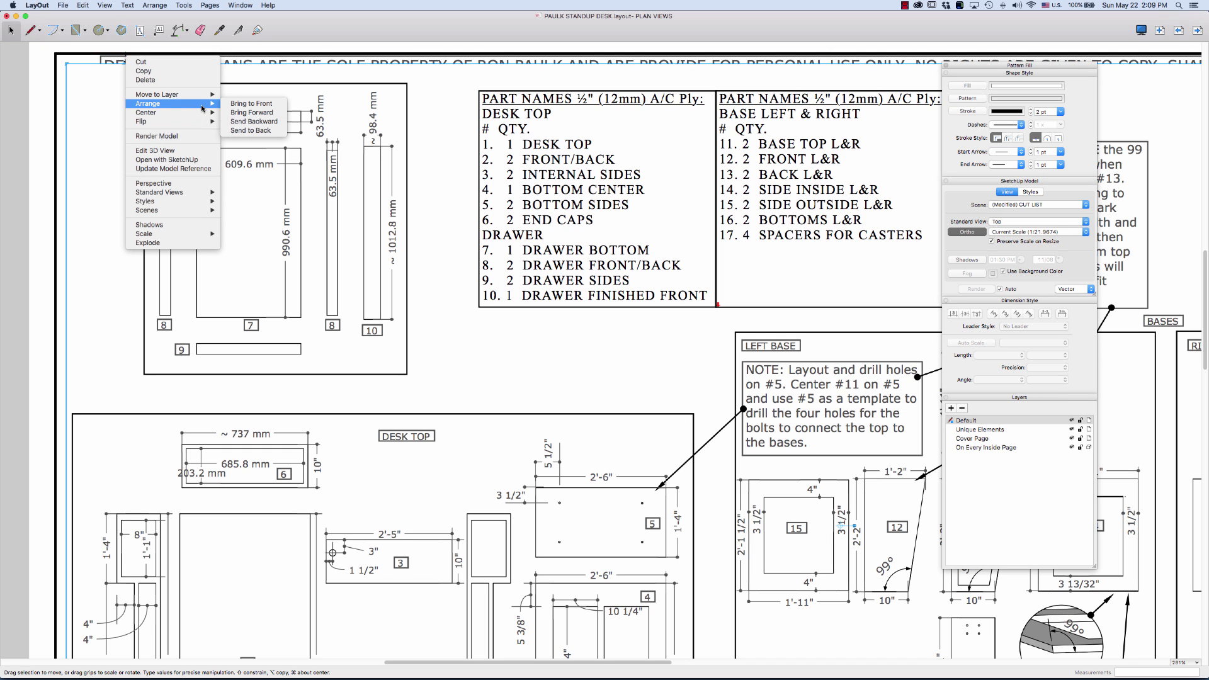
left_click(240, 114)
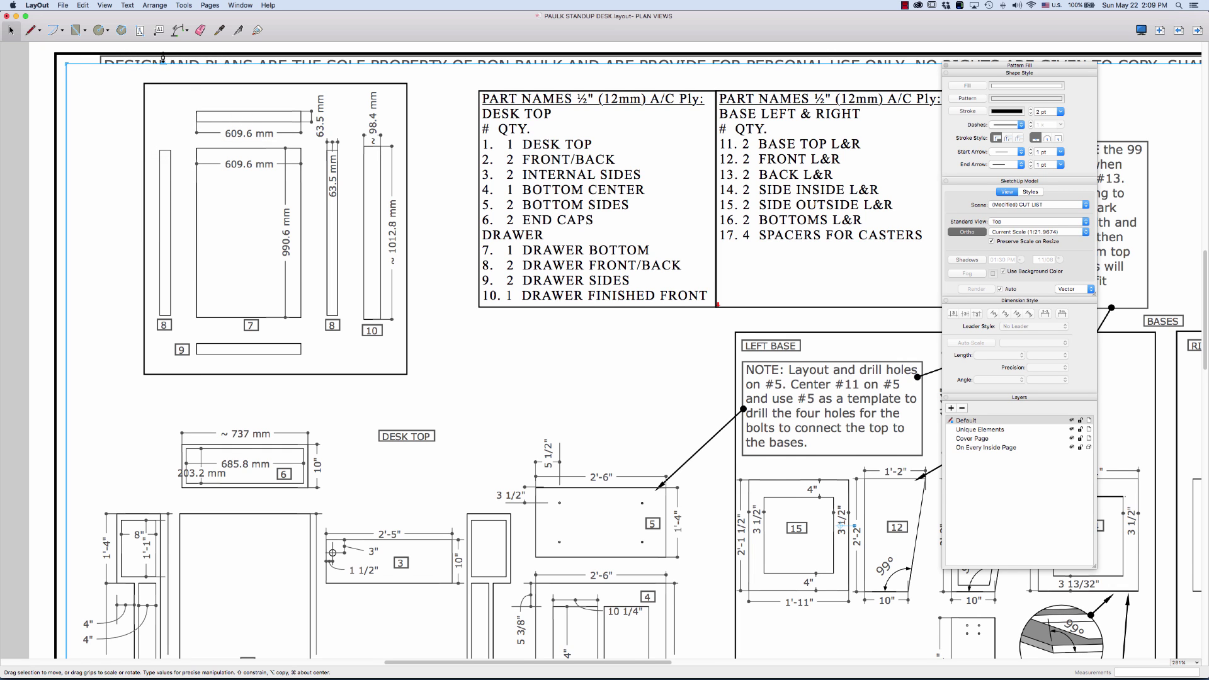
Bring the ownership notice to the very front of the stacking order and deselect it
scroll(163, 56, "up", 1)
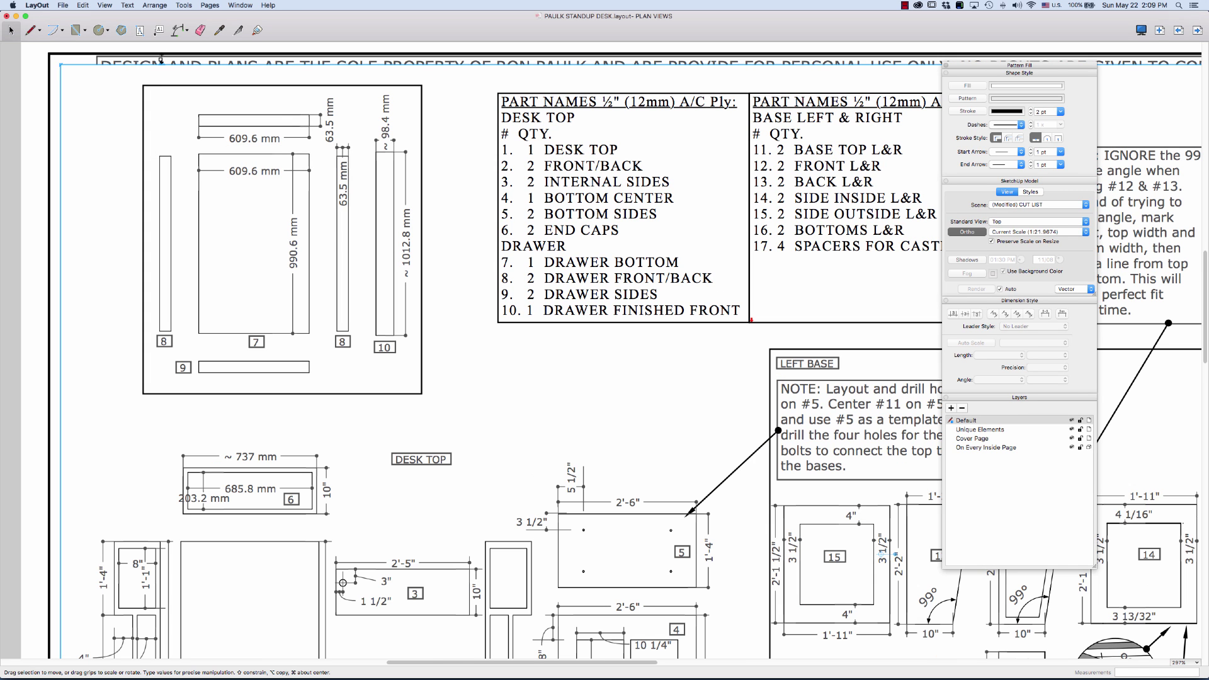
left_click(123, 60)
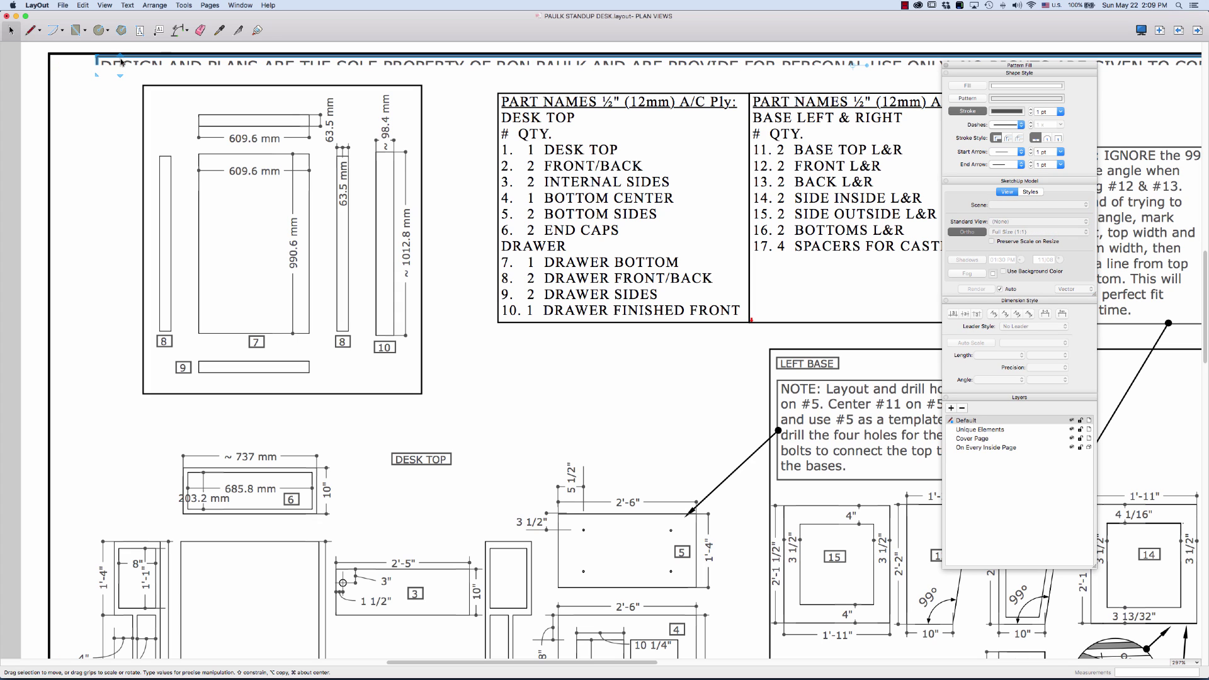
right_click(123, 58)
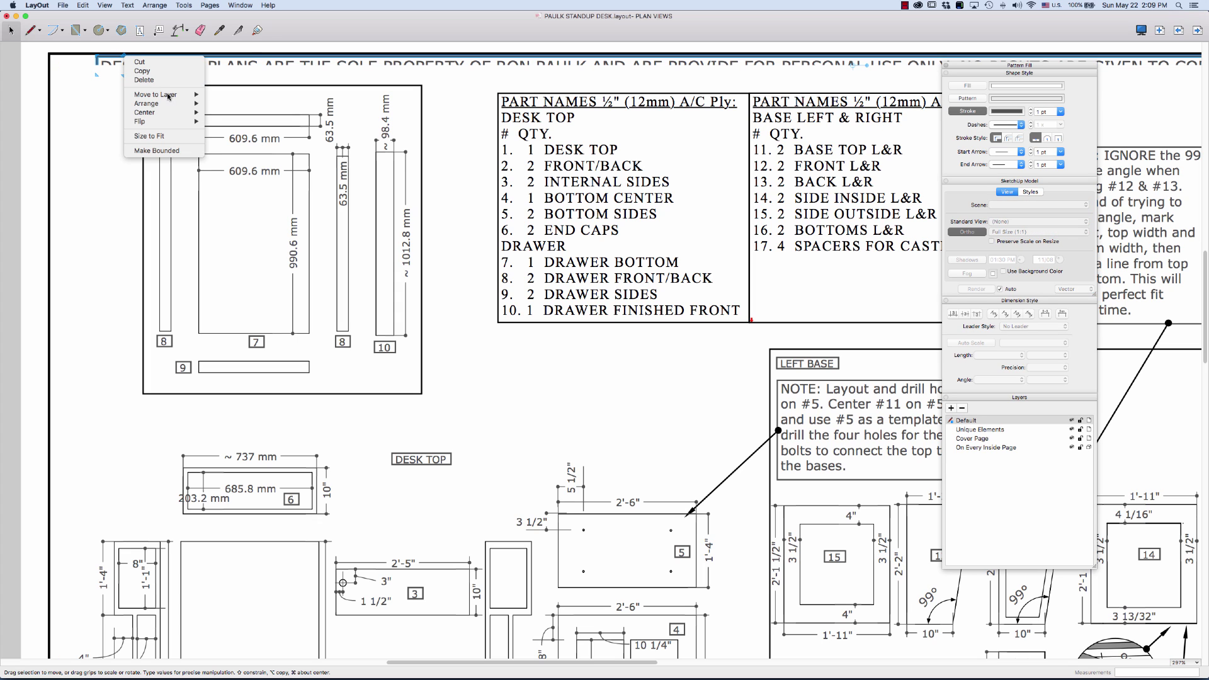
mouse_move(165, 104)
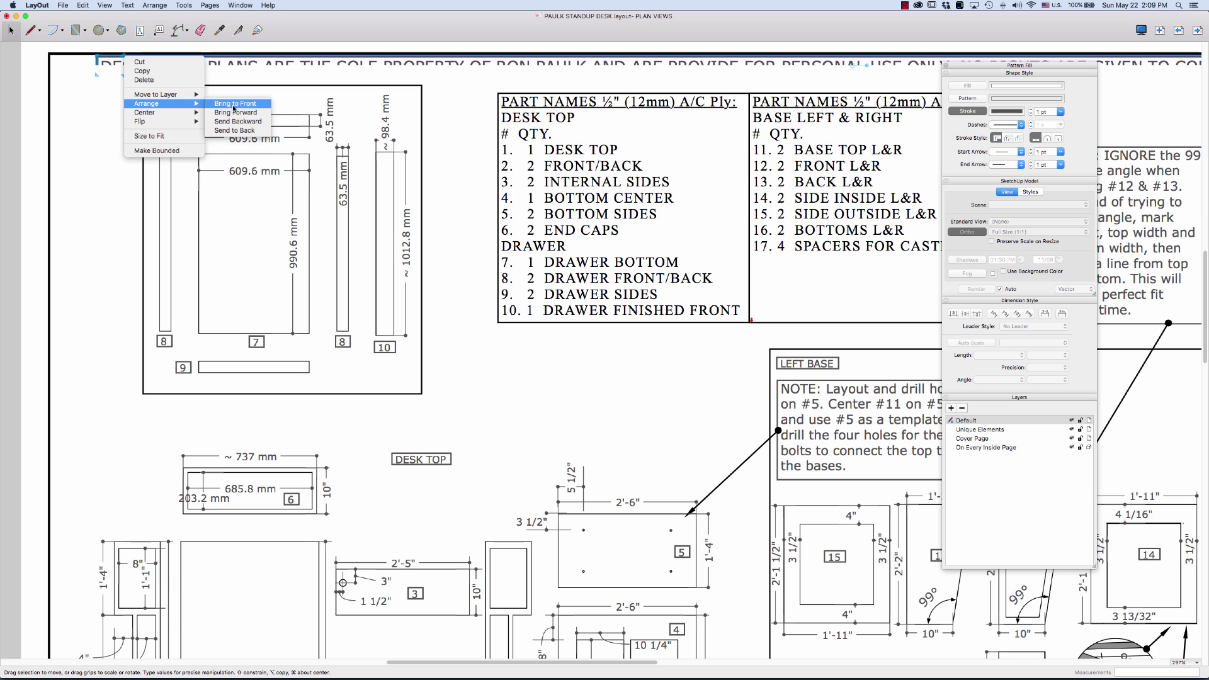
left_click(234, 104)
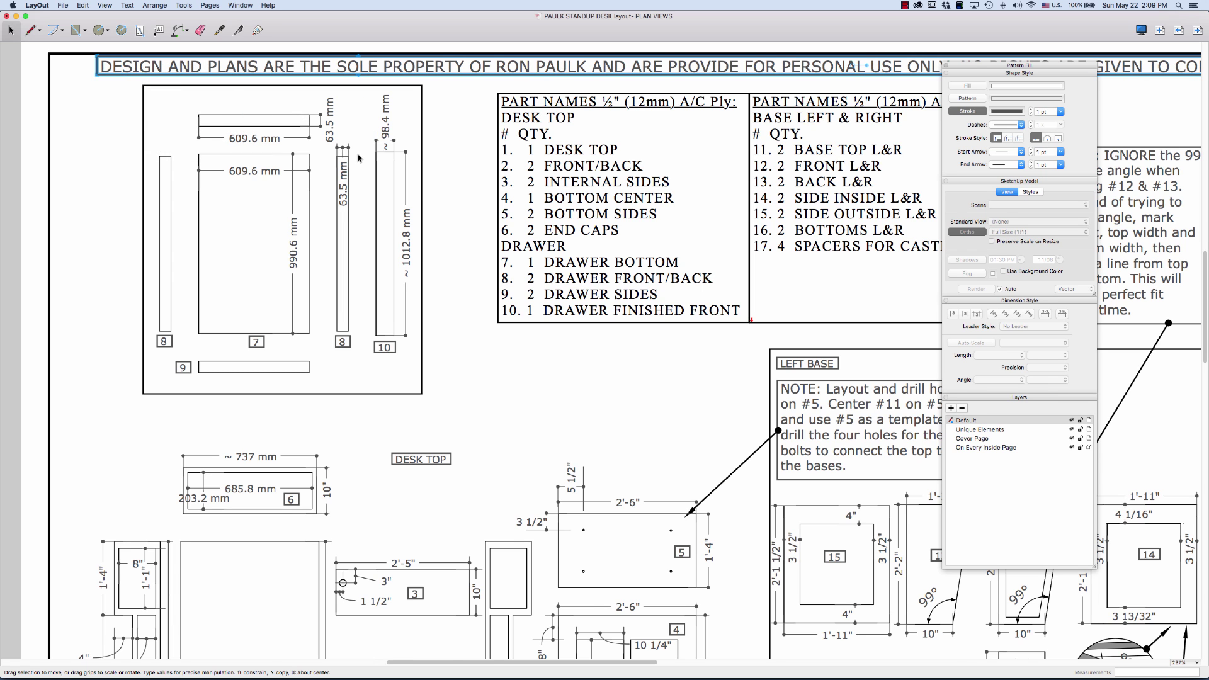
scroll(359, 159, "down", 5)
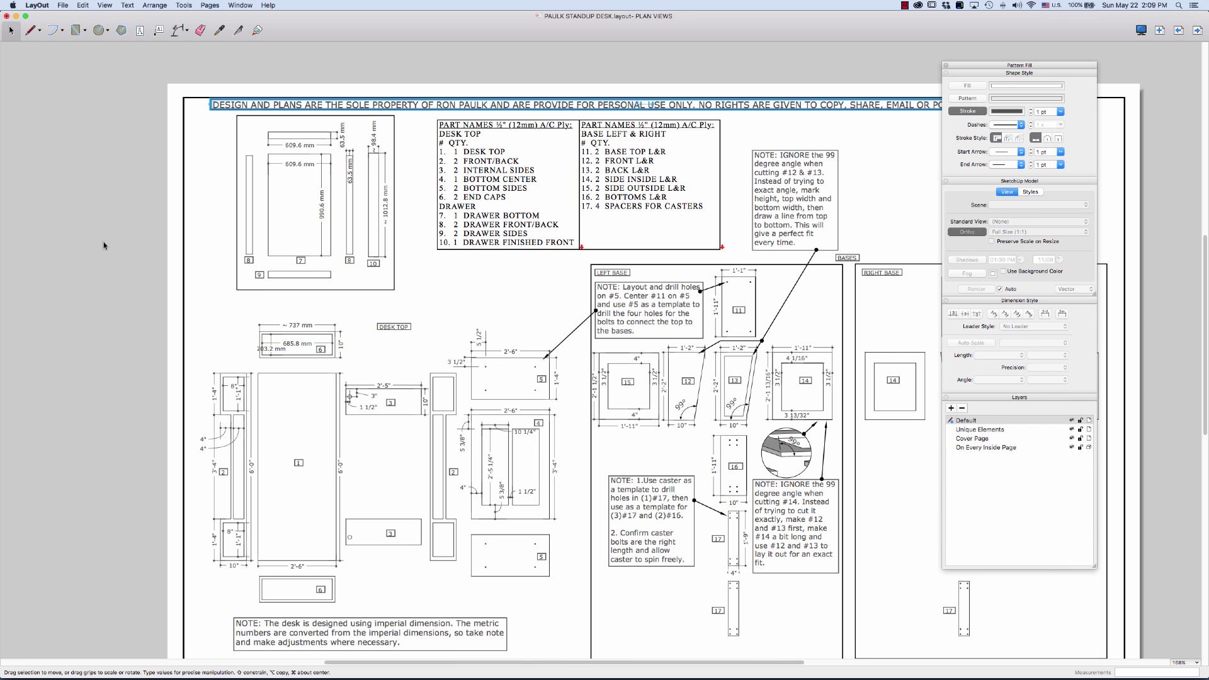
left_click(97, 245)
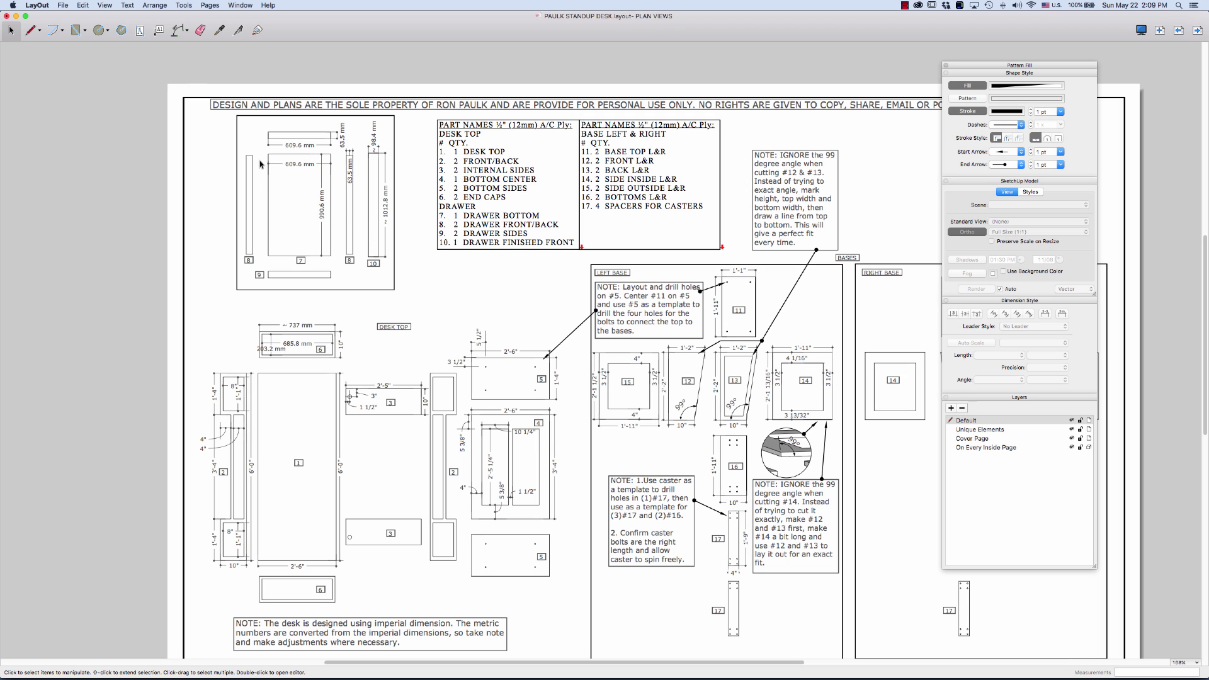
scroll(347, 177, "down", 1)
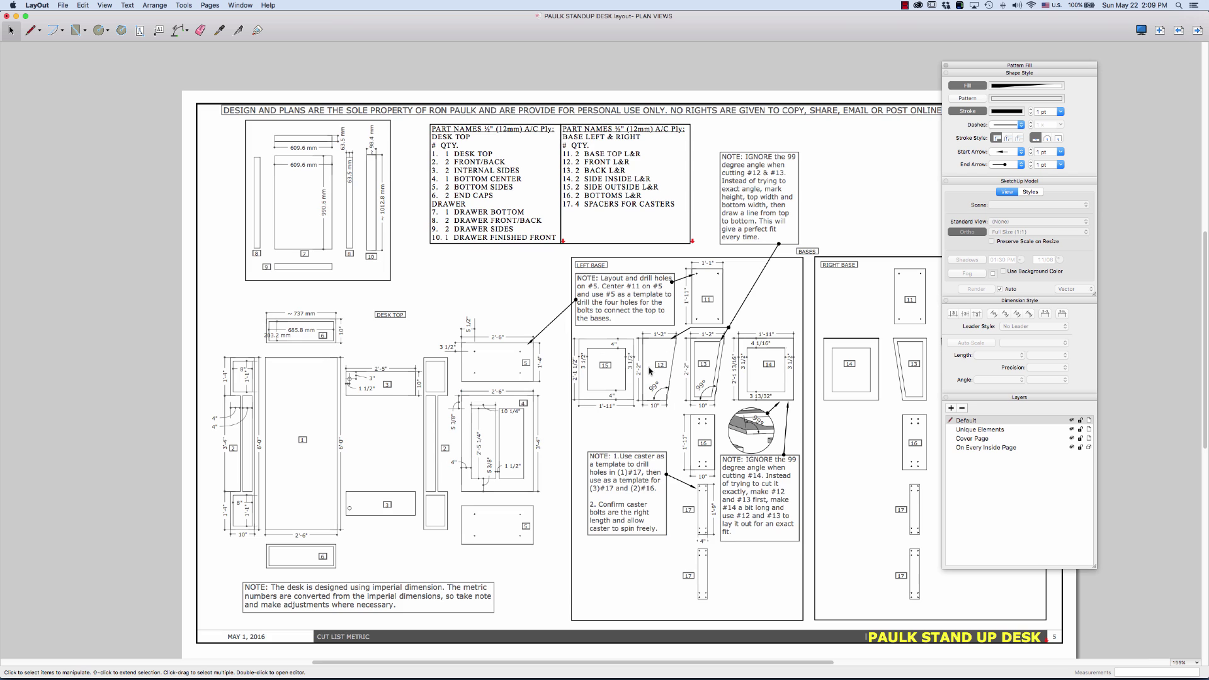
Review the EXPLODED 1 and EXPLODED 2 pages with the floating panels hidden, and go on to the EXPLODED PLAN VIEWS page
scroll(651, 368, "up", 2)
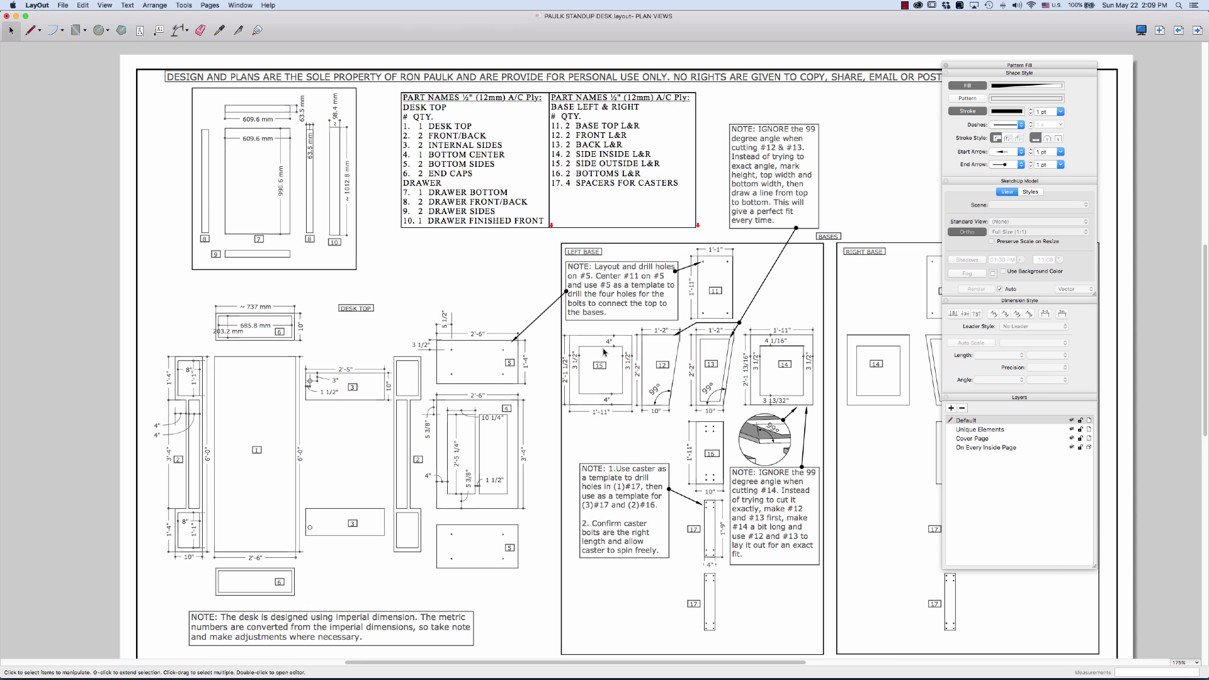
left_click(1196, 30)
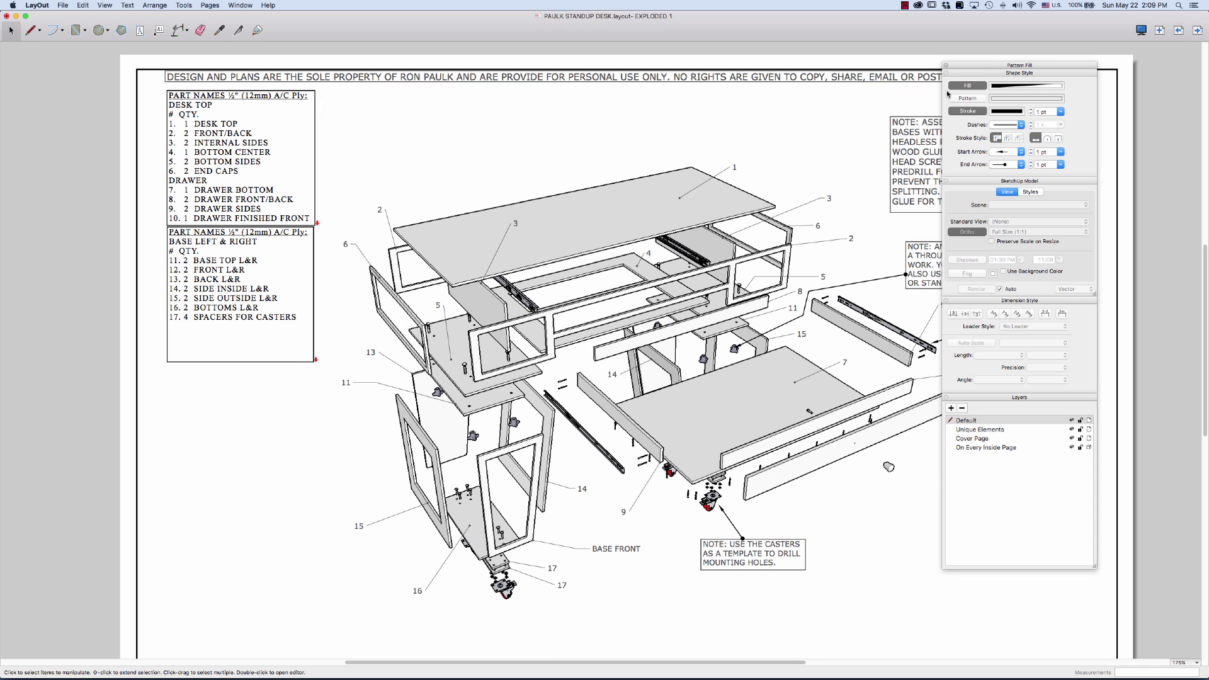
left_click(946, 64)
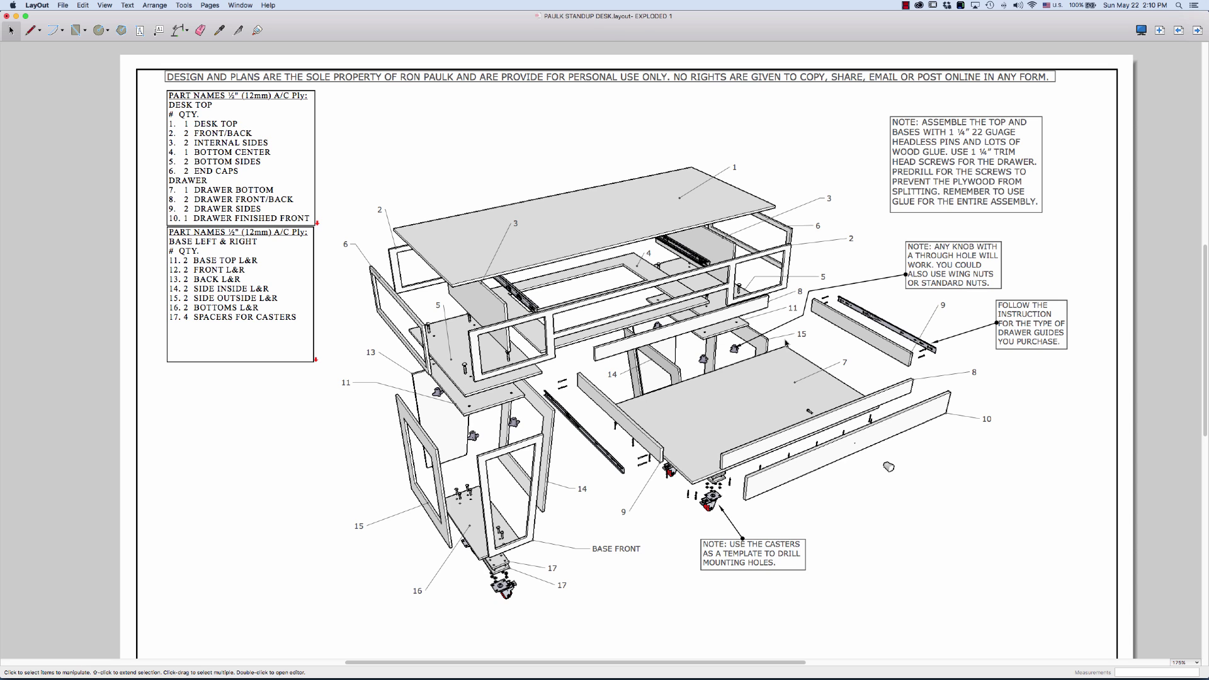
left_click(1197, 31)
key("Page_Down")
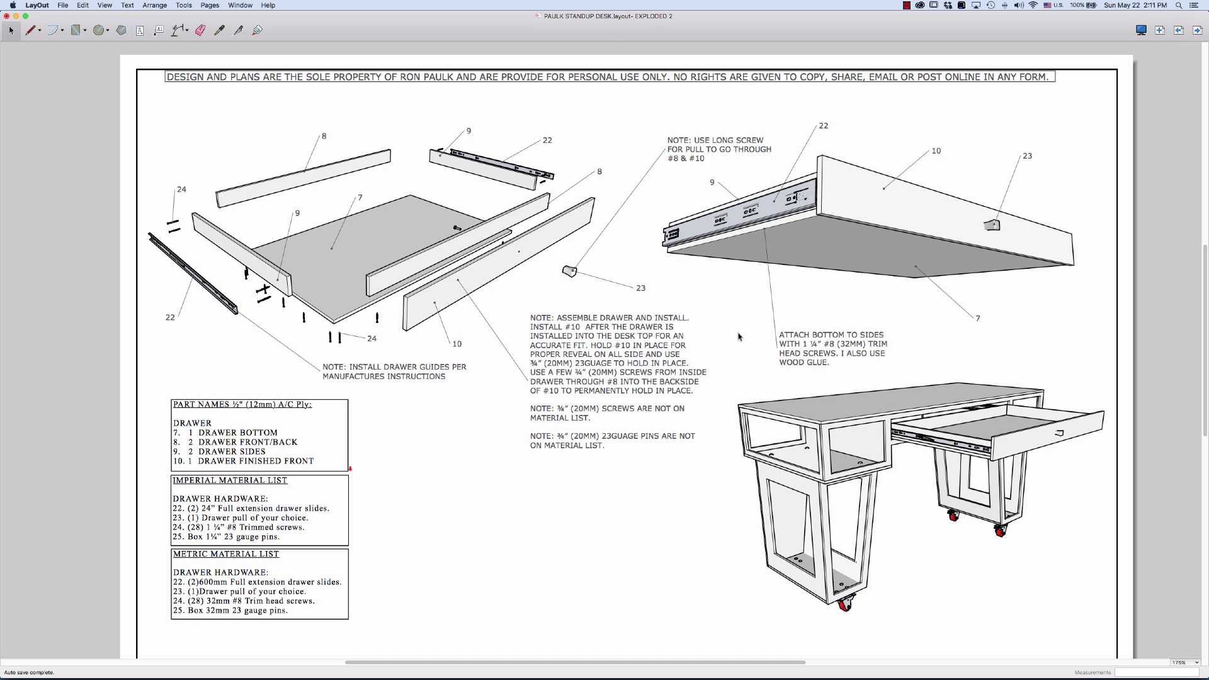
left_click(1195, 33)
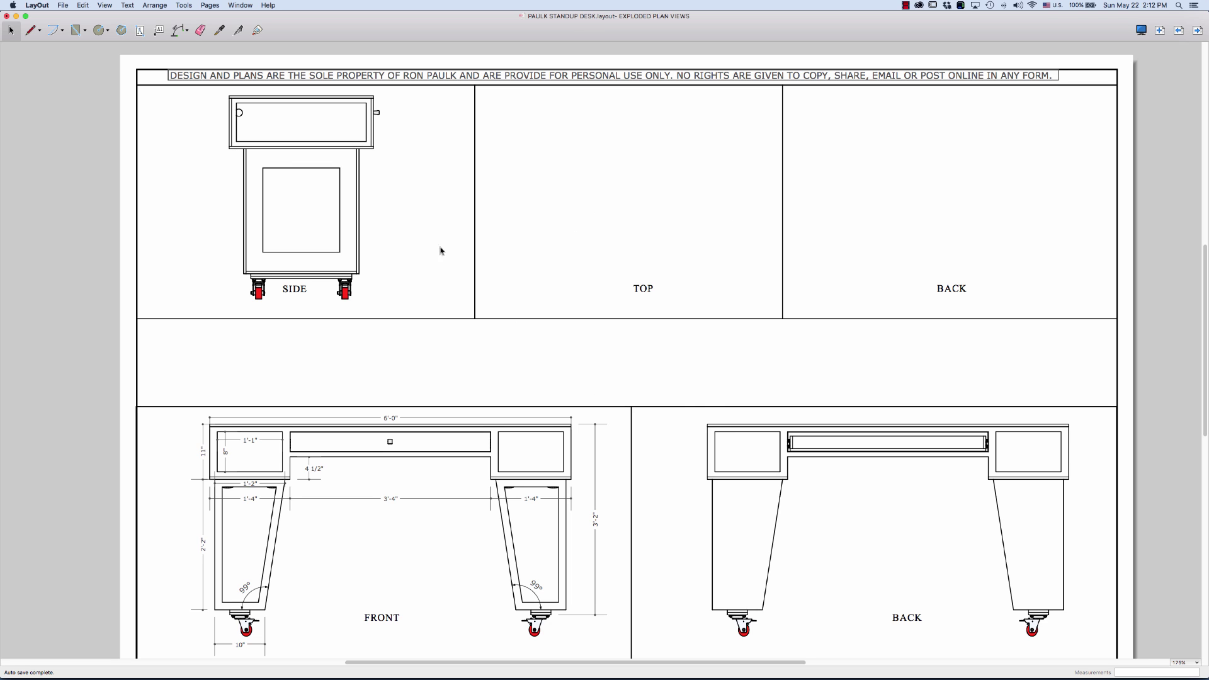
Copy the SIDE view into the TOP cell and switch the copy to the DRAWER OPEN VIEW scene
left_click(350, 213)
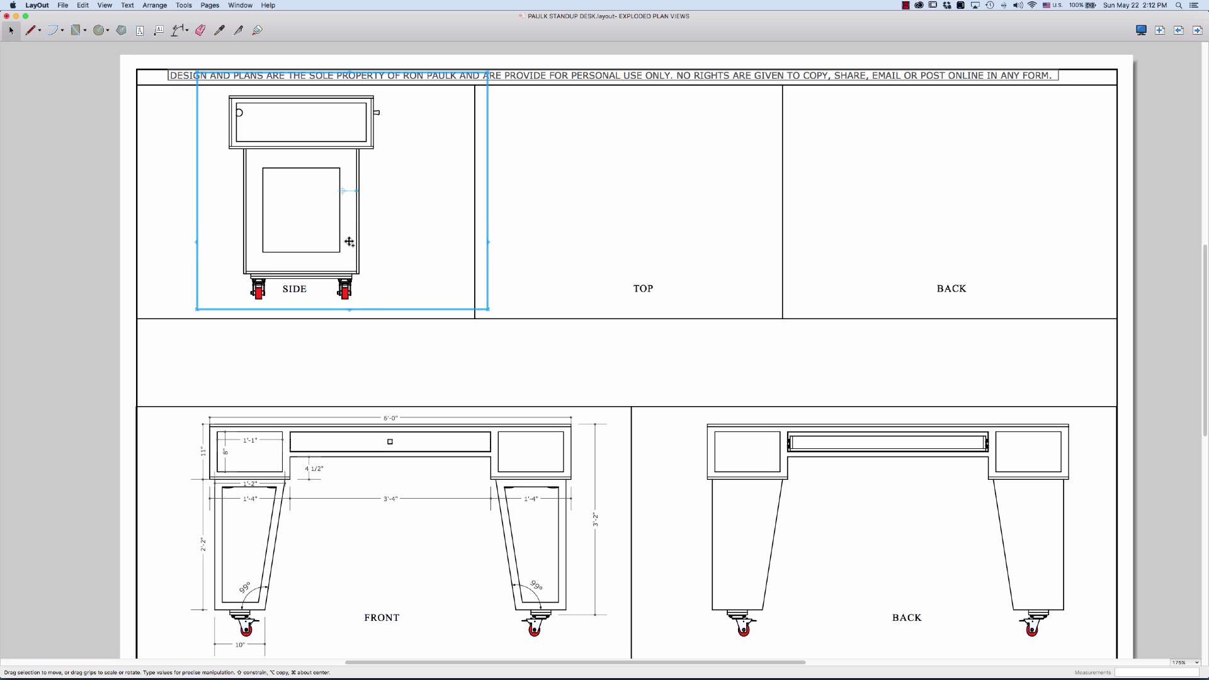
left_click_drag(350, 241, 679, 243, "alt")
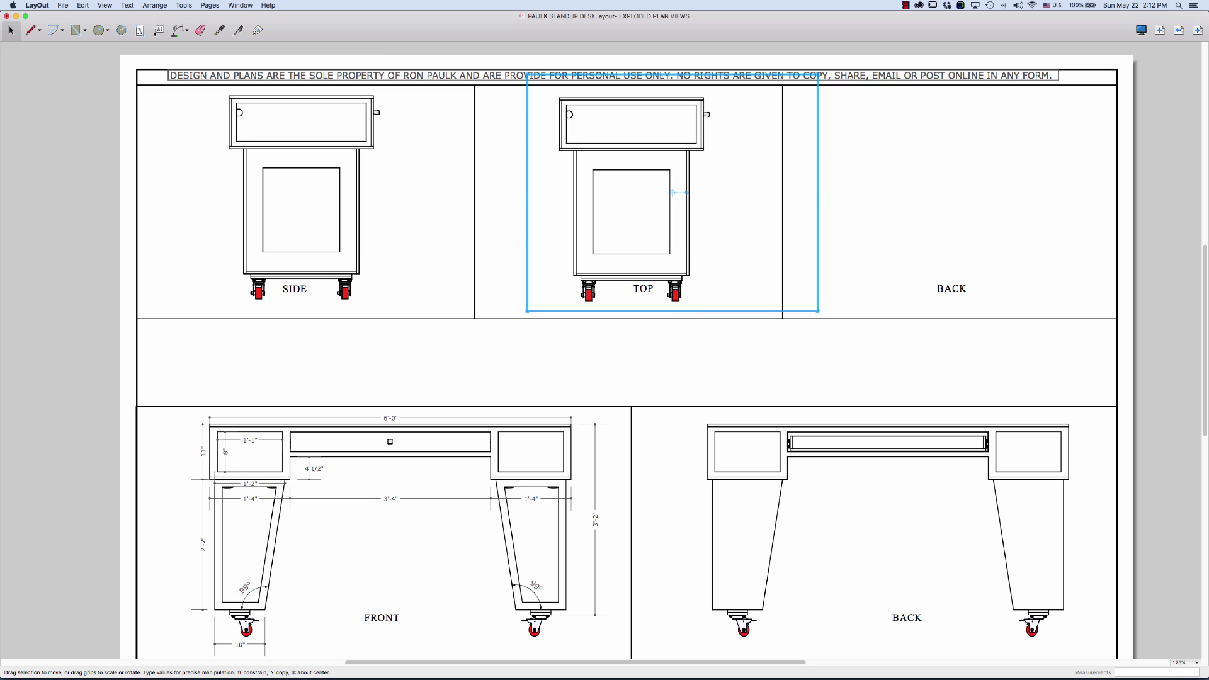
key("super+alt+t")
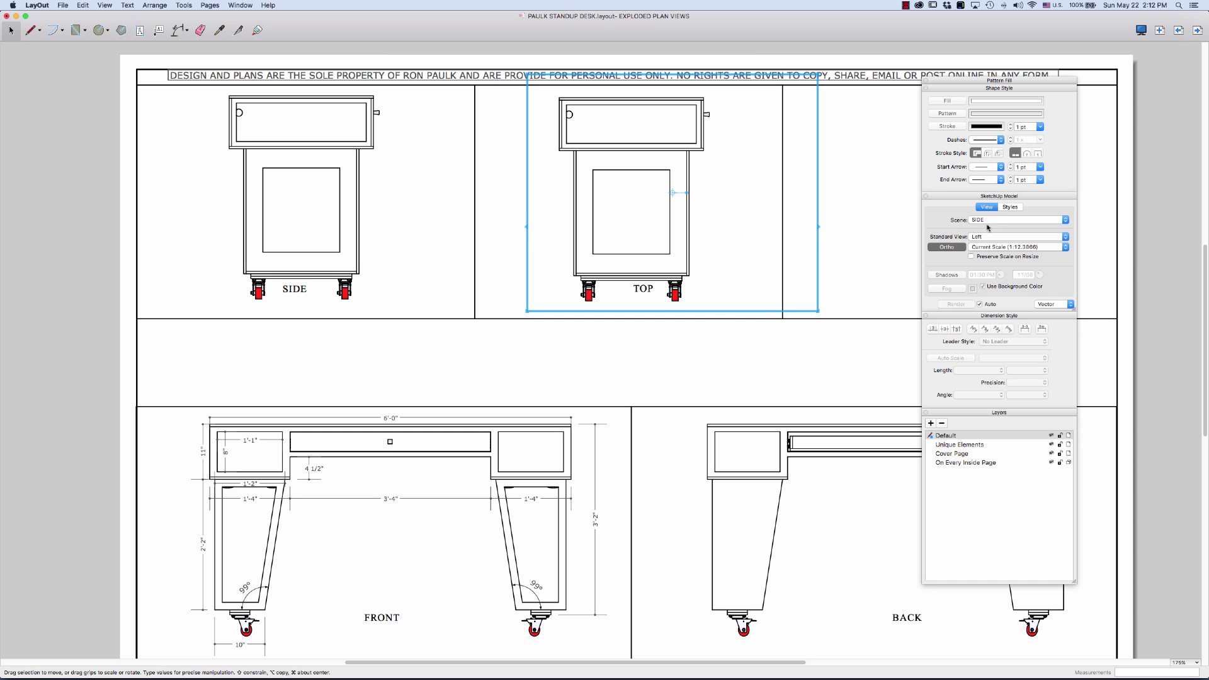
left_click(994, 221)
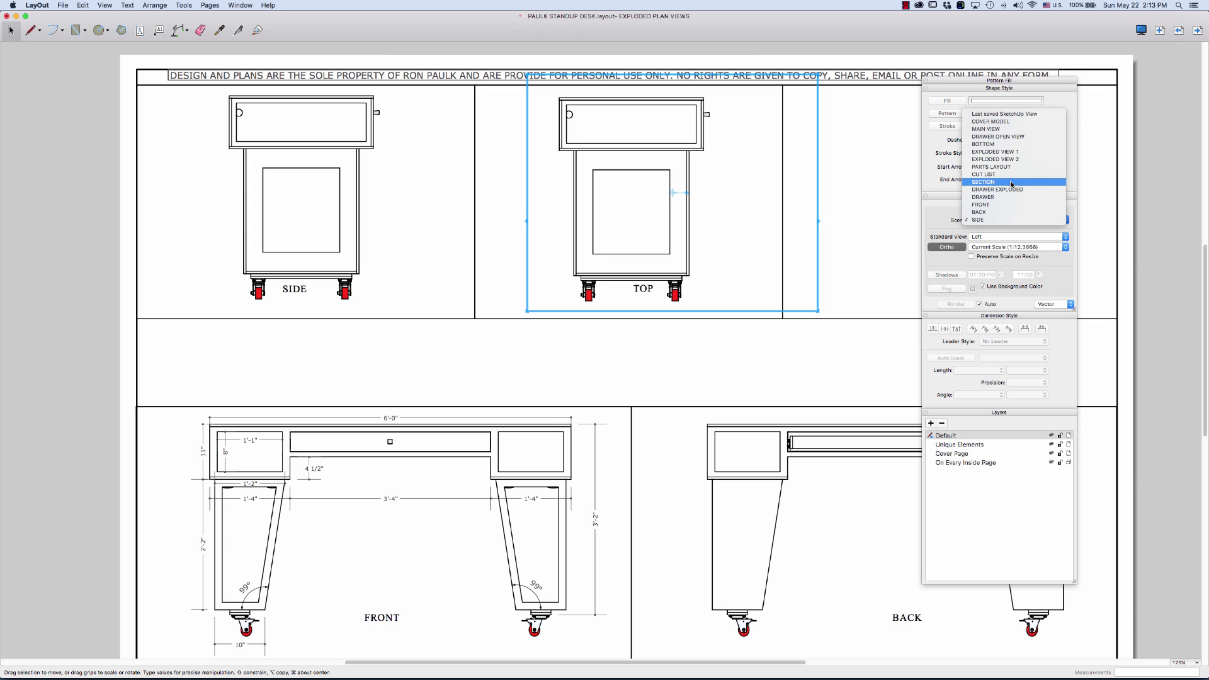
left_click(1008, 138)
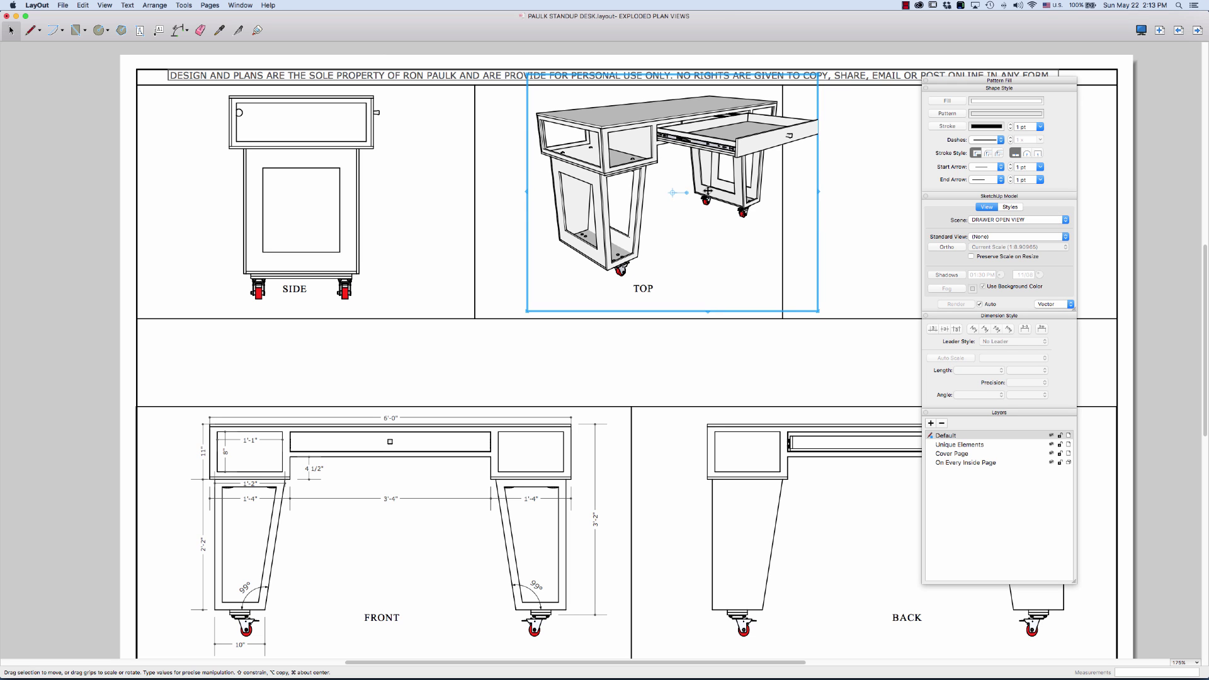
left_click_drag(974, 86, 1060, 86)
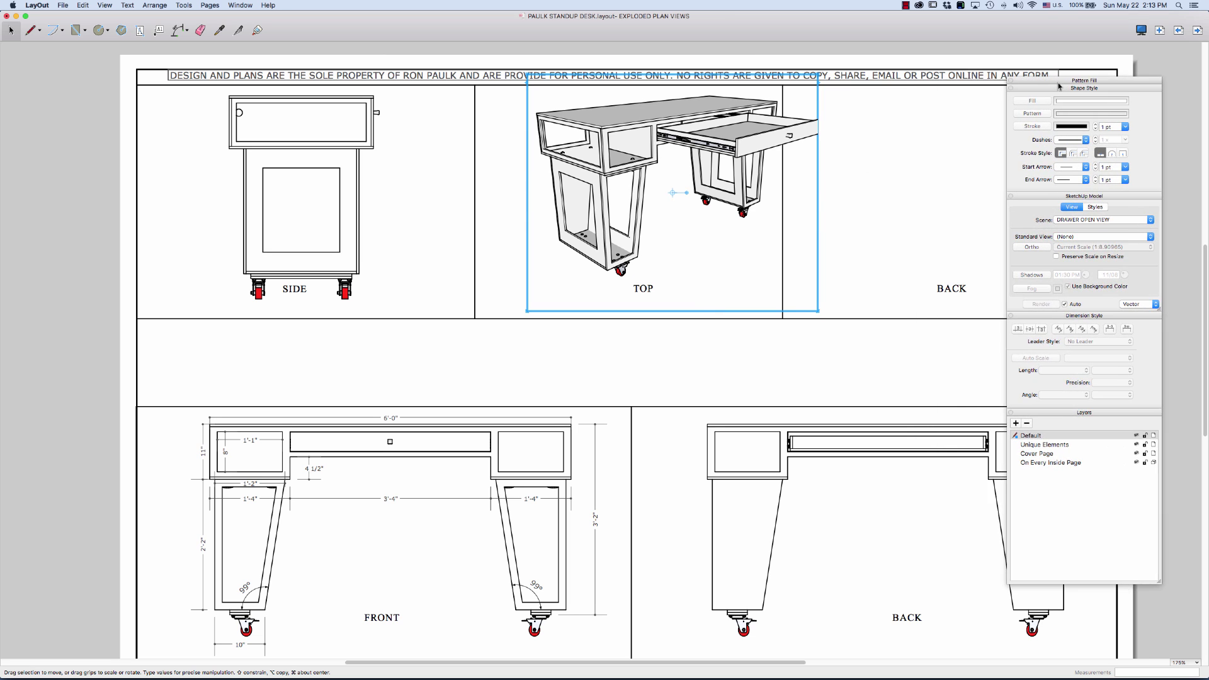
left_click(862, 206)
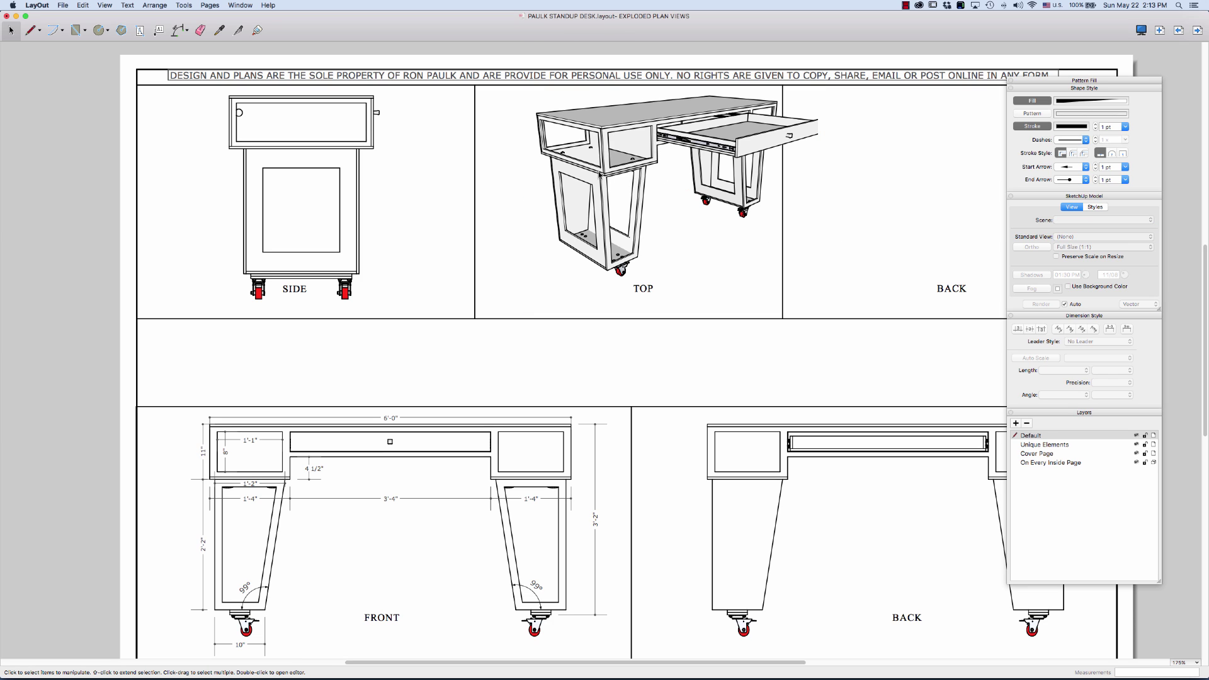
Draw a circle with a radius just under 1 1/4" over the open drawer in the TOP cell's model view
left_click(602, 220)
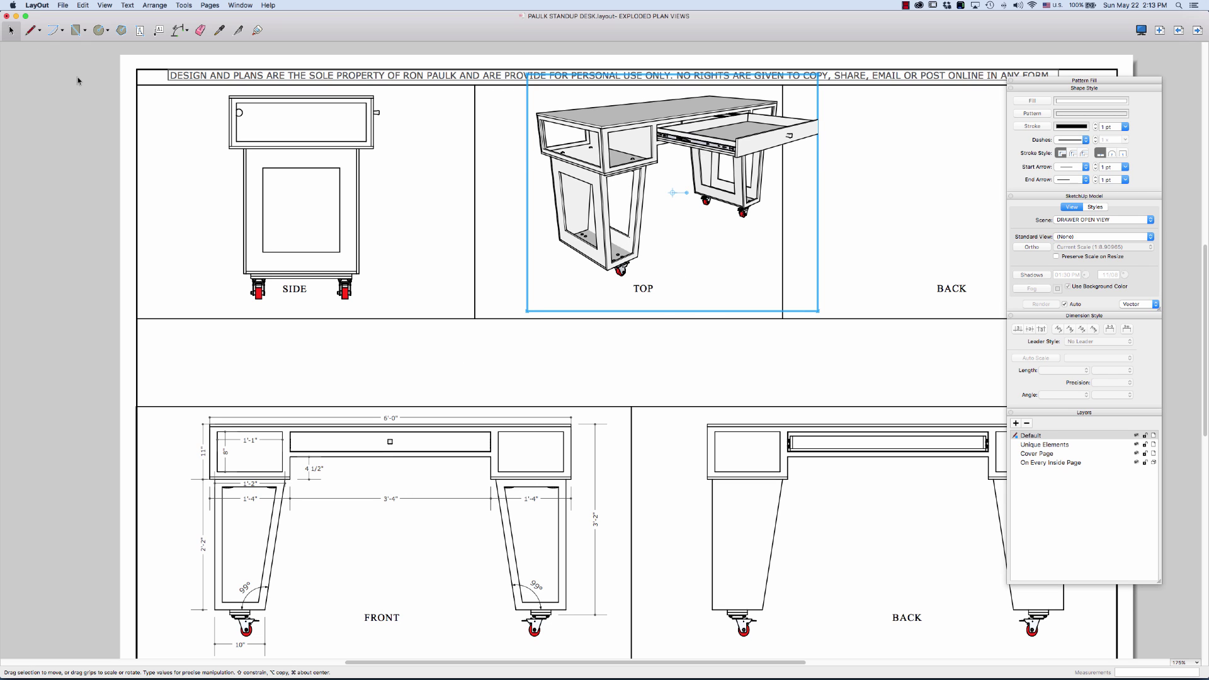
key("Escape")
left_click(99, 31)
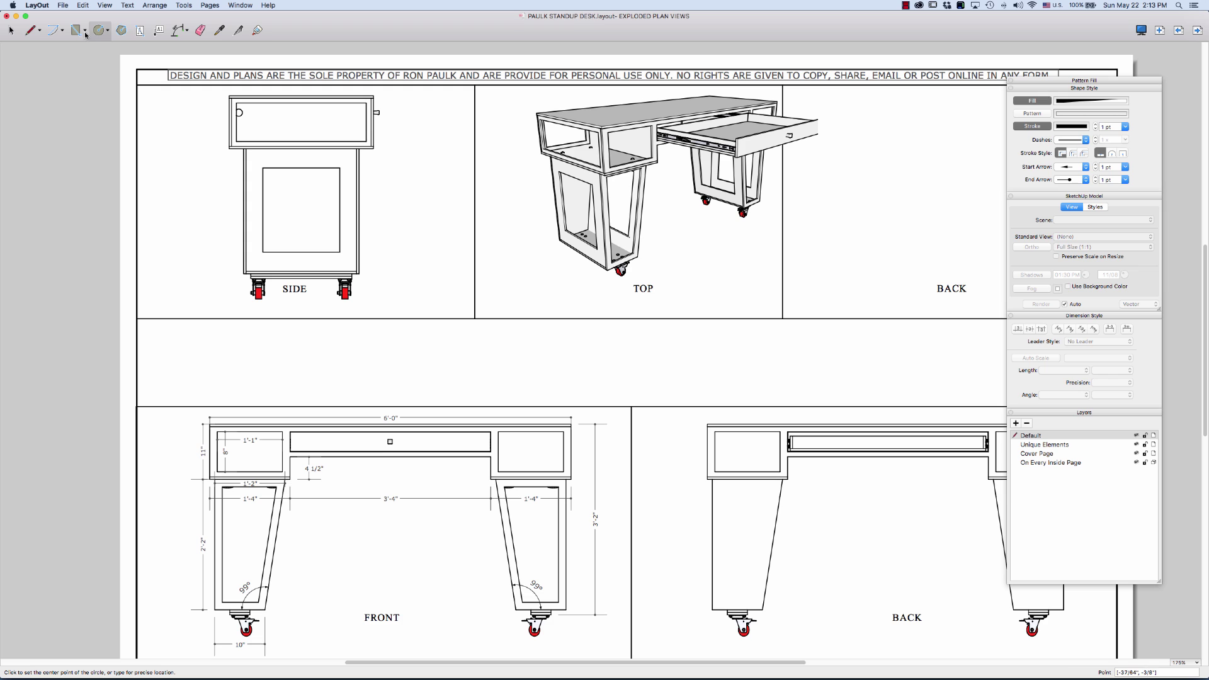
left_click(106, 33)
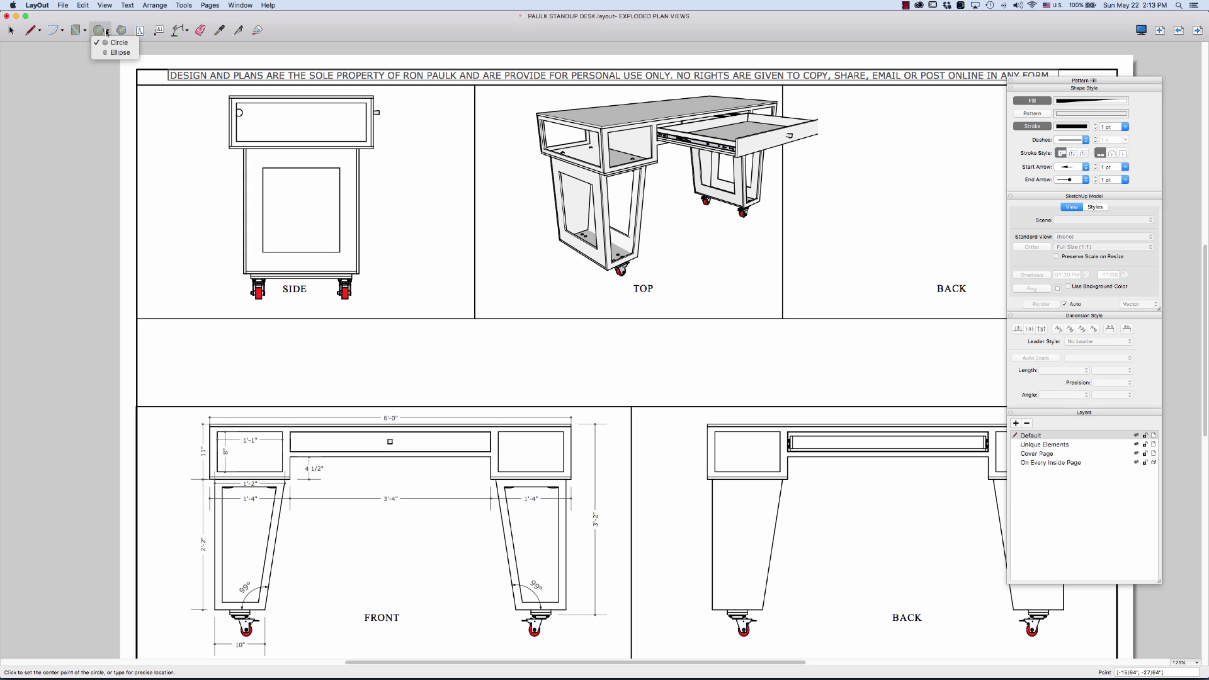
left_click(107, 40)
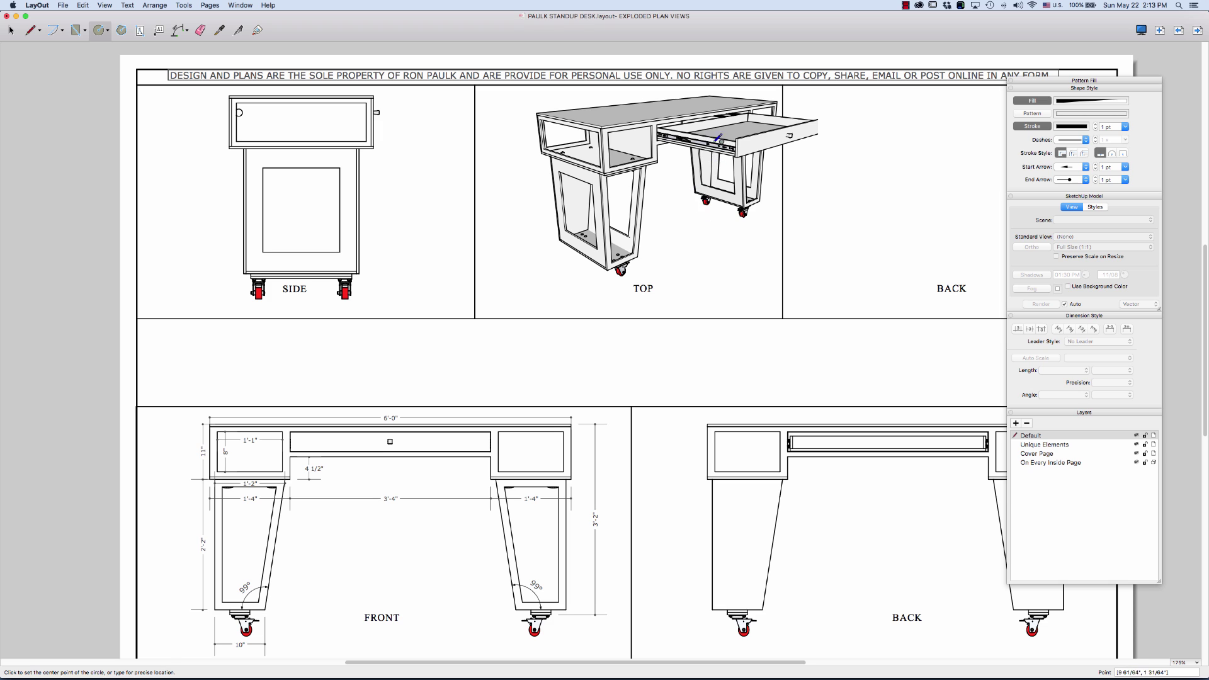
left_click(768, 133)
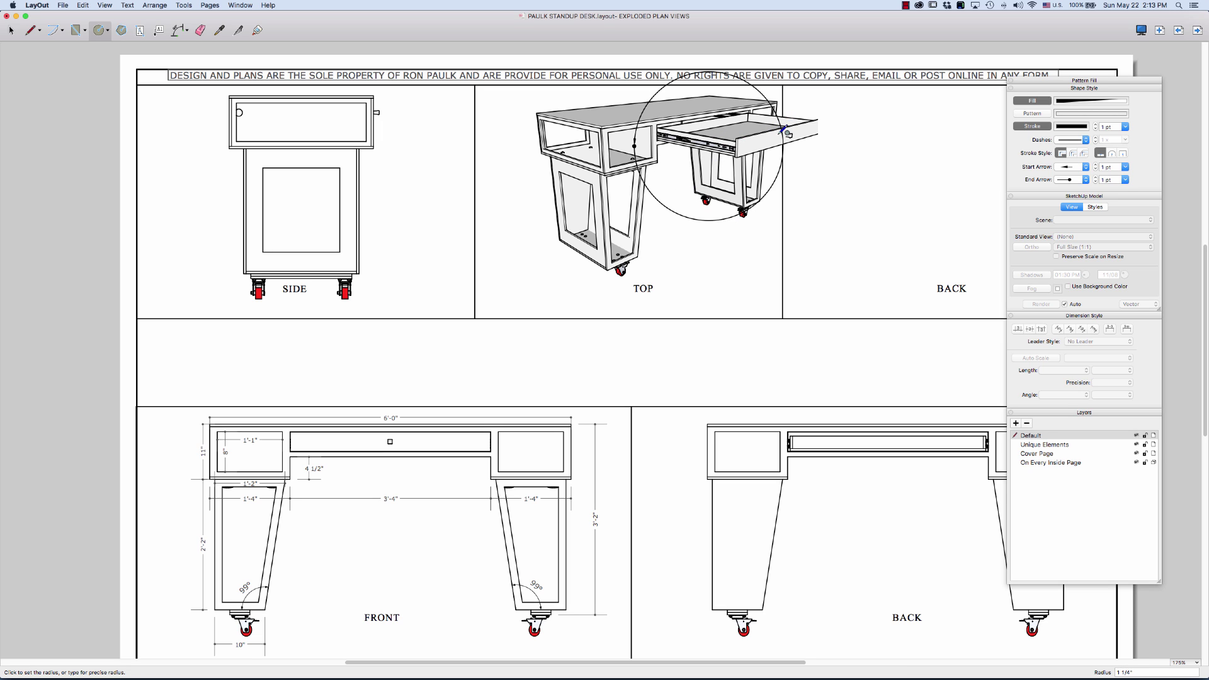
left_click(781, 133)
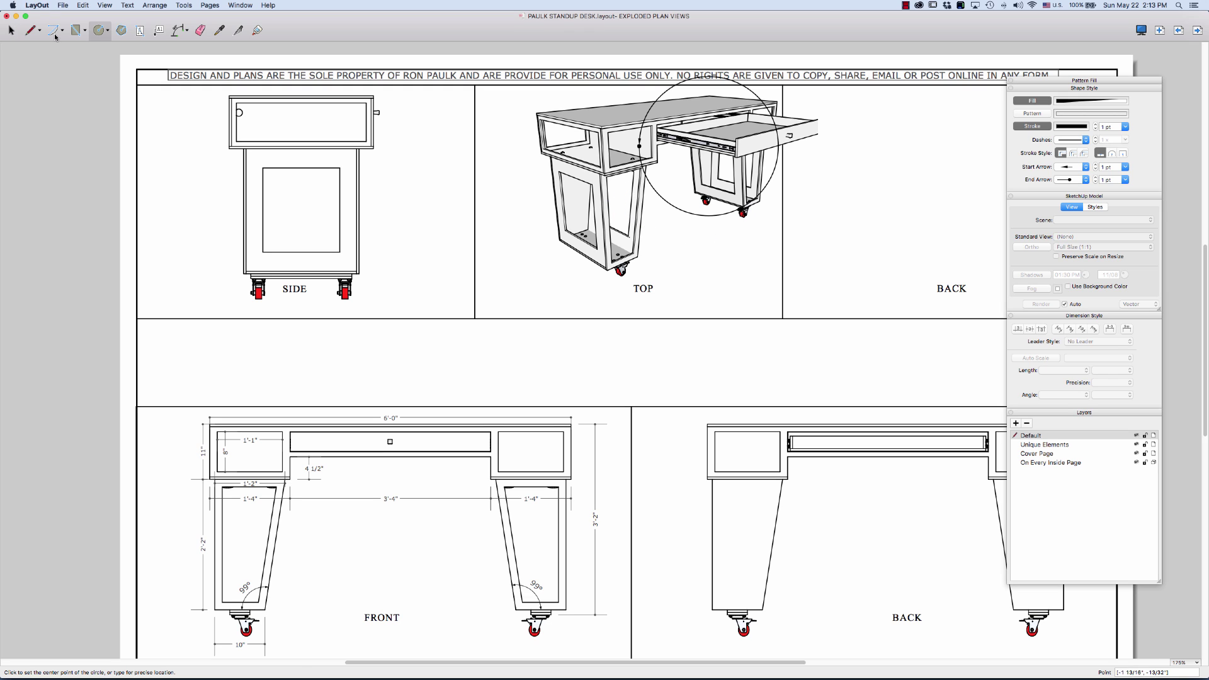
Create a clipping mask from the circle and the drawer-open model view
left_click(11, 29)
left_click(623, 127)
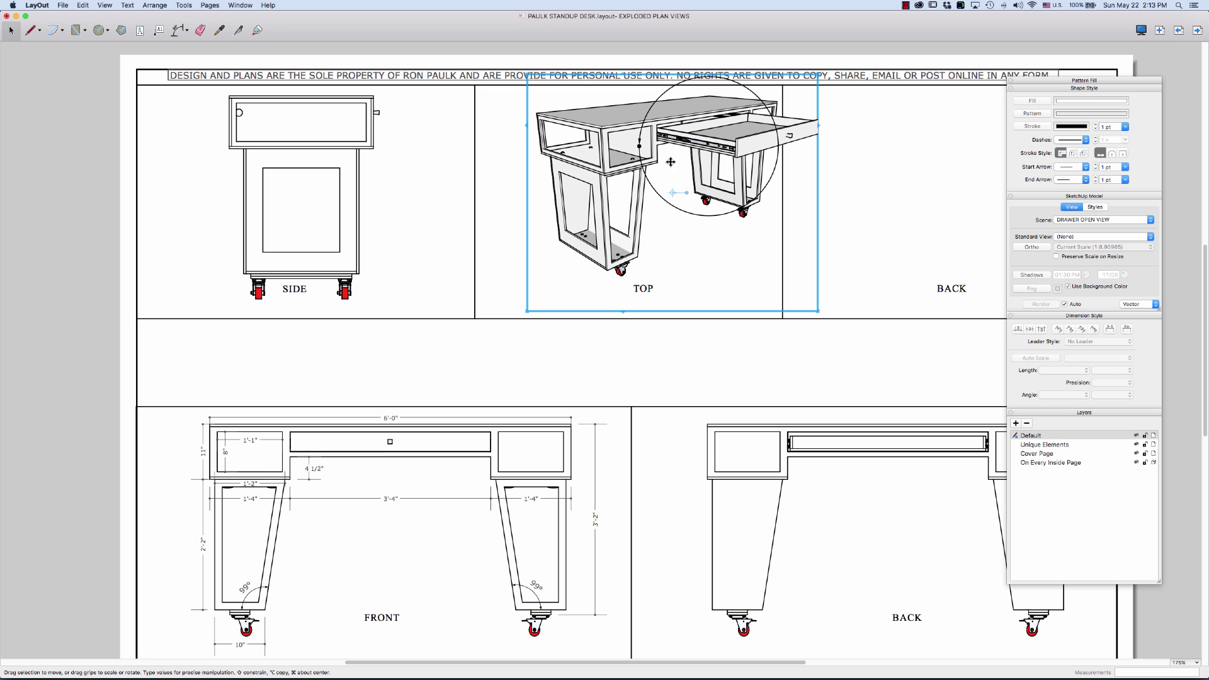
left_click(670, 205)
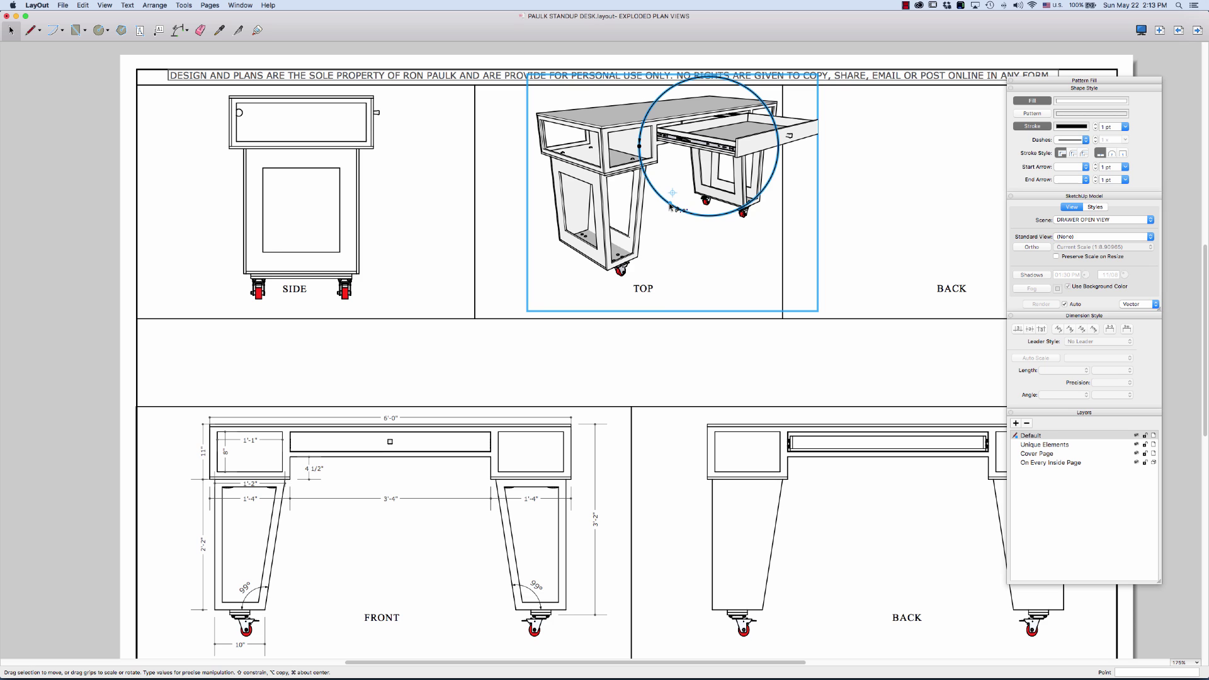
right_click(673, 200)
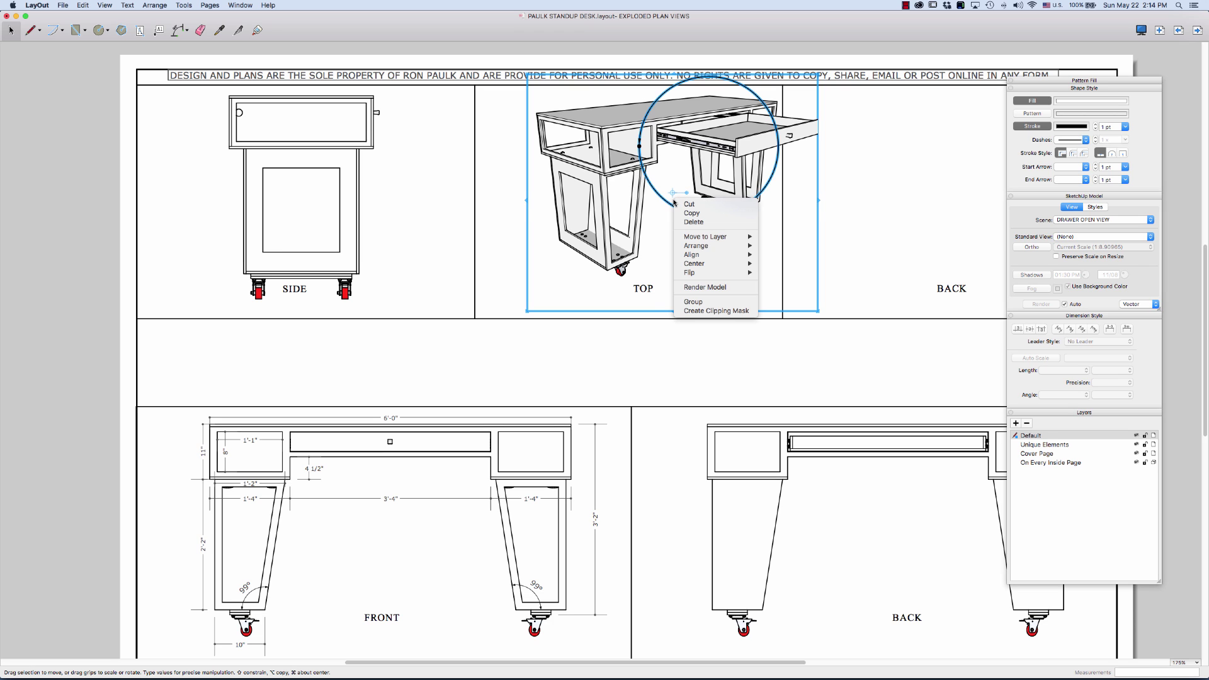
left_click(733, 316)
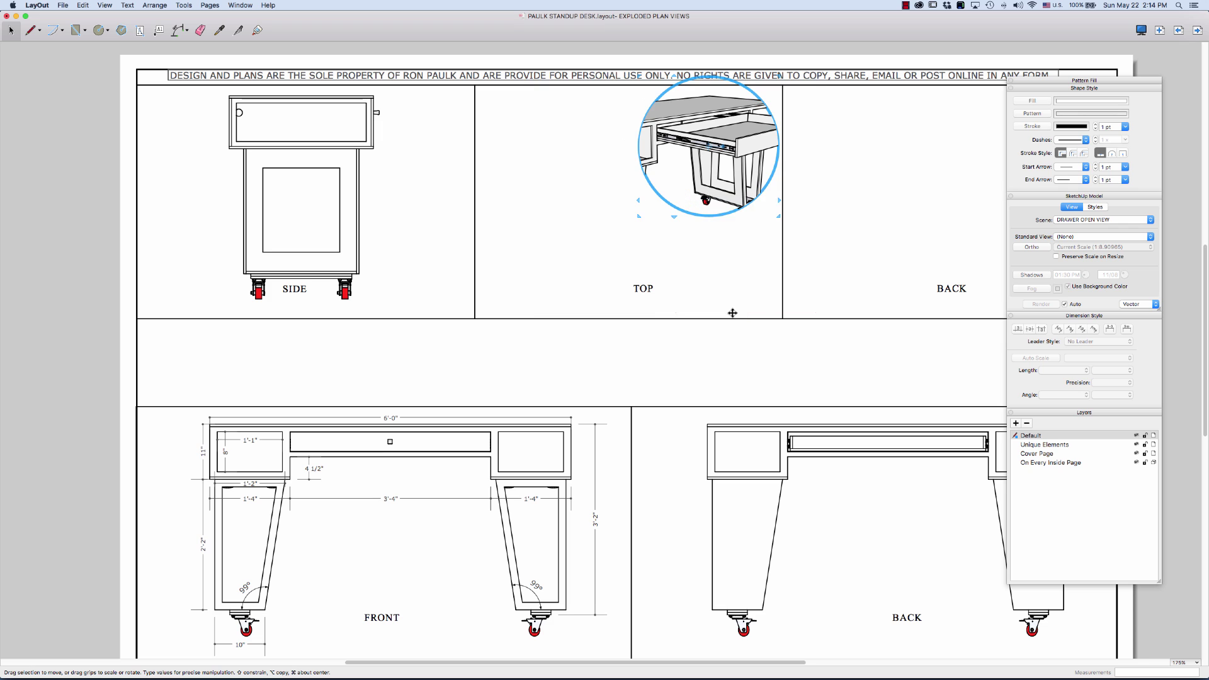
Move the circular detail toward the middle of the TOP cell and scale it to about 0.83
left_click_drag(702, 161, 655, 200)
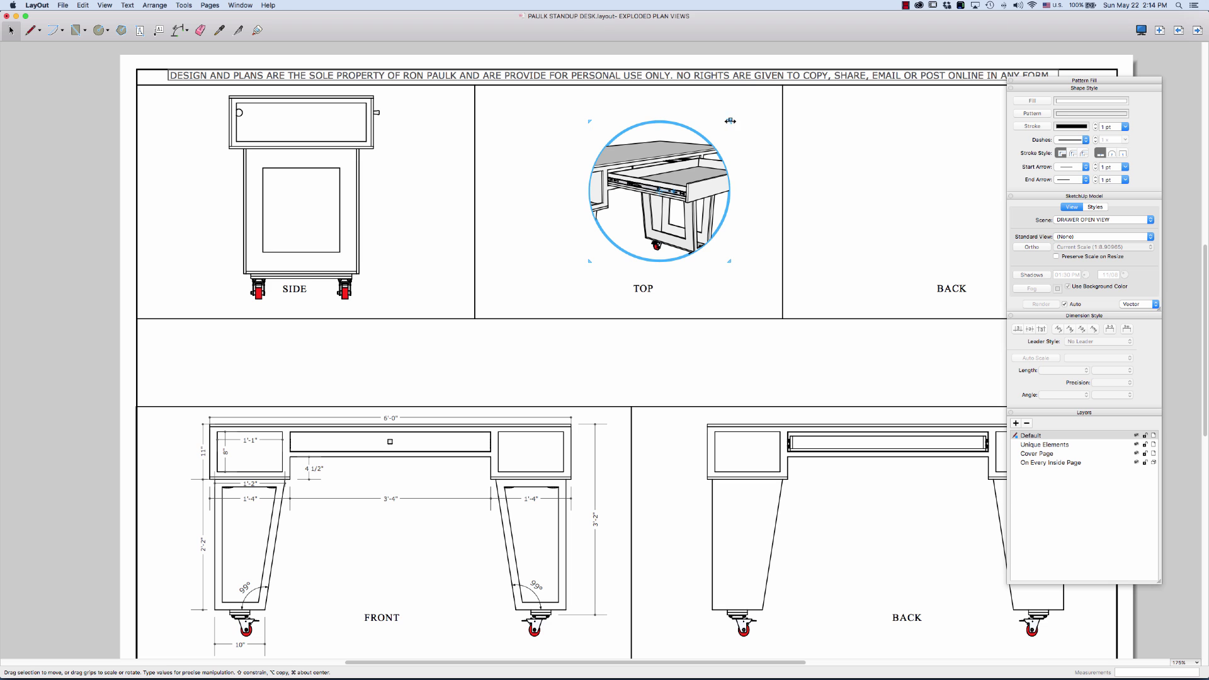
left_click_drag(730, 119, 707, 207)
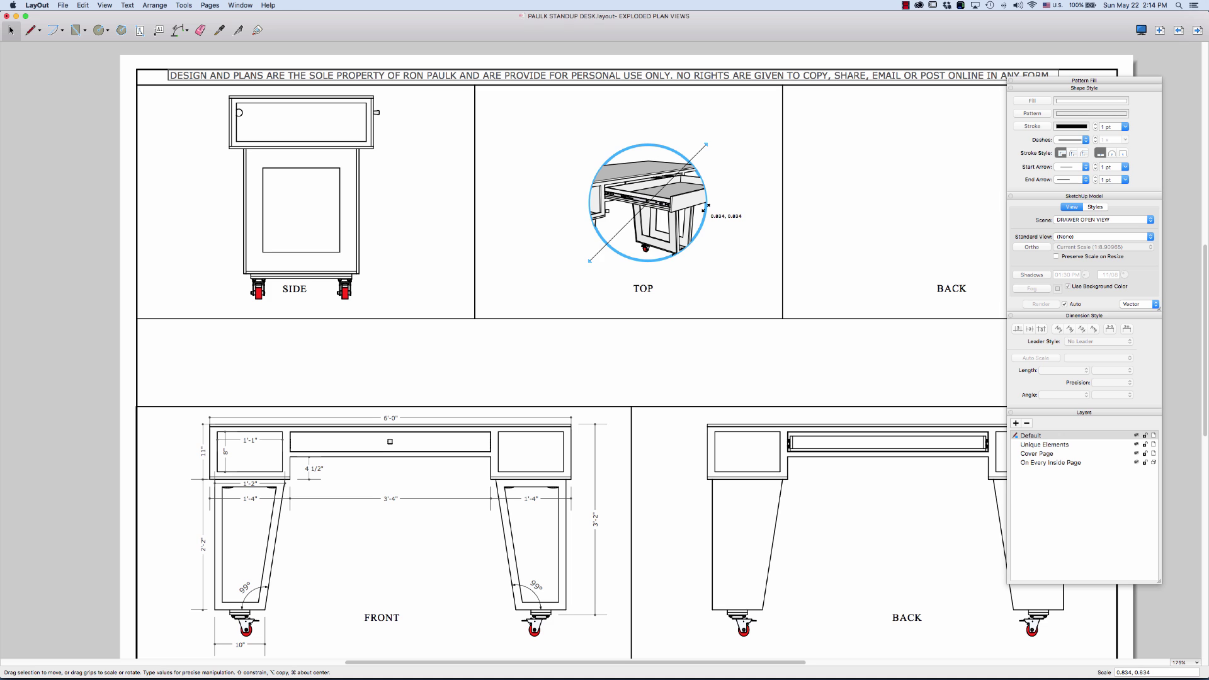
left_click_drag(706, 207, 706, 207)
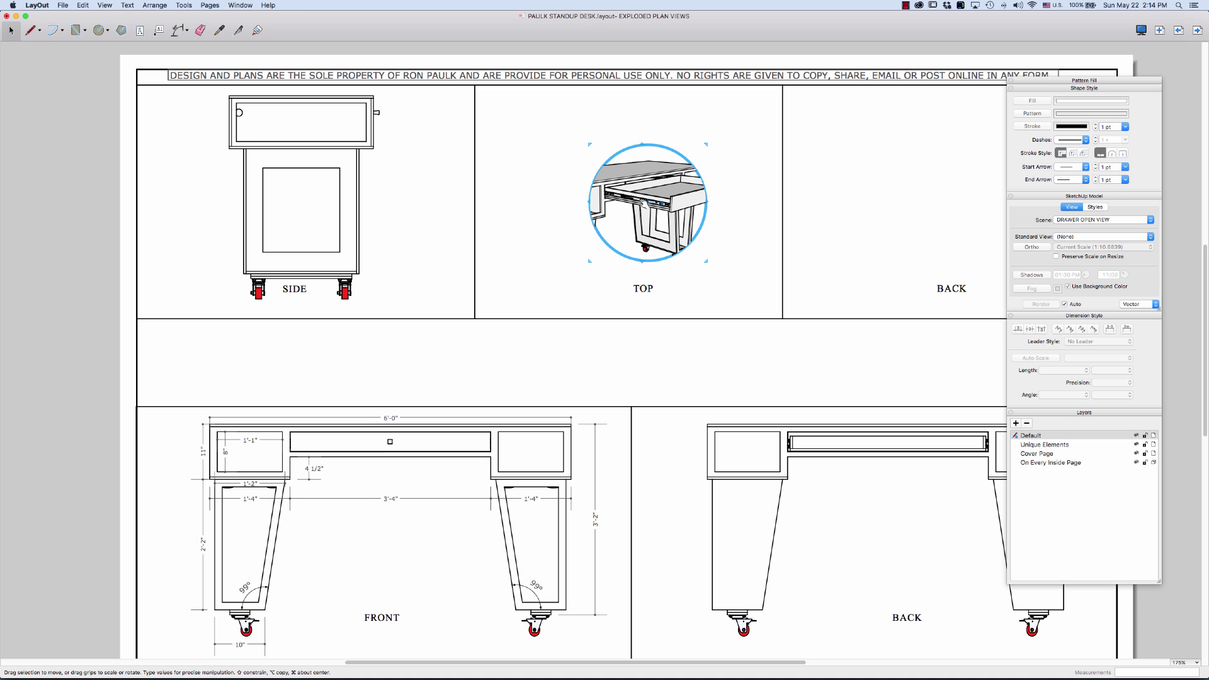
left_click(585, 187)
Release the circular clipping mask and open the drawer-open model view for editing
left_click(637, 199)
double_click(636, 195)
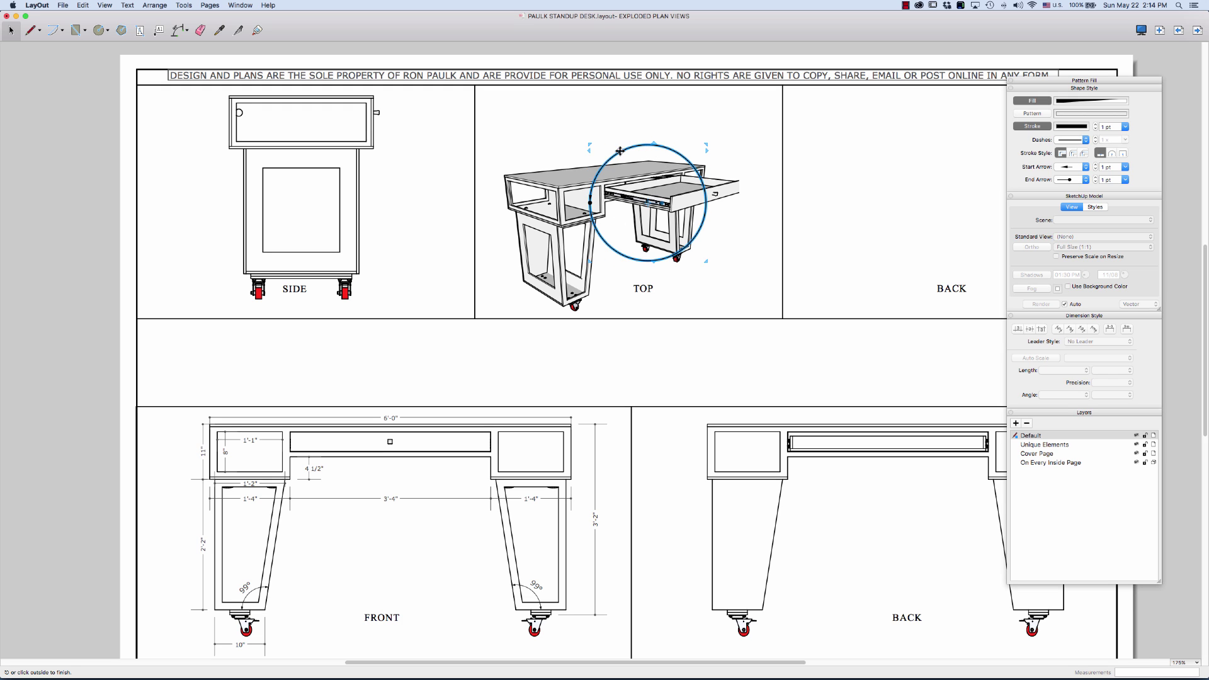
key("Escape")
double_click(559, 185)
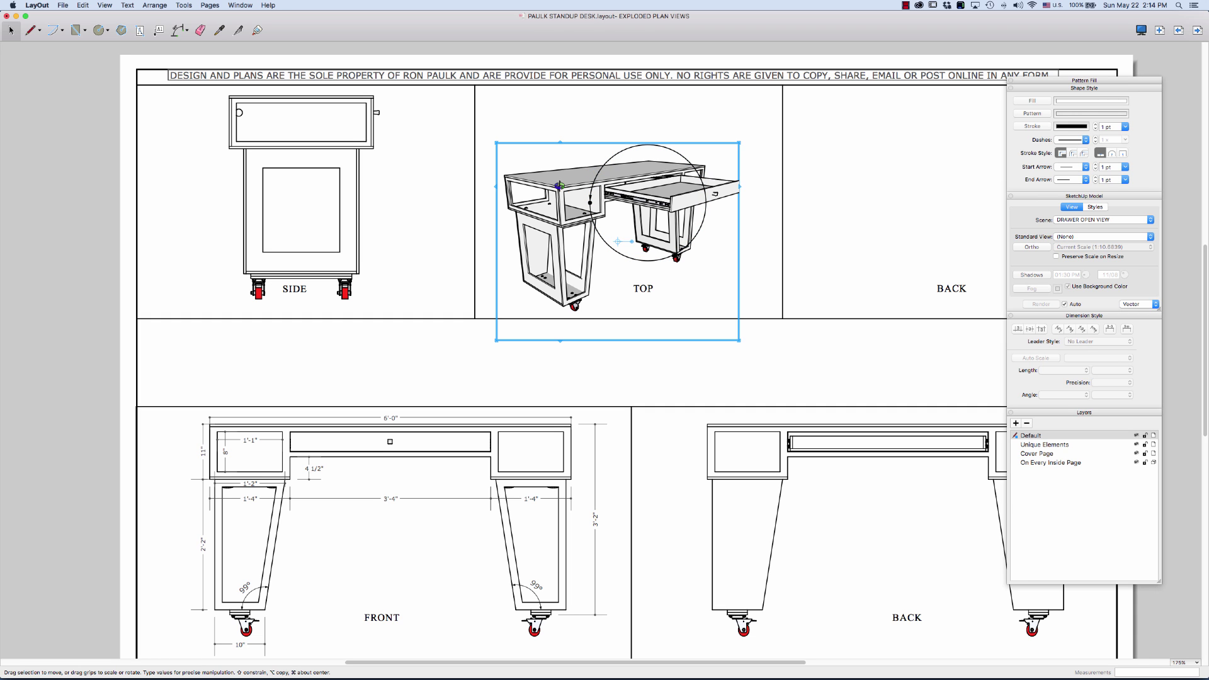
Orbit, enlarge and shift the desk inside its model view so the open drawer and its slide fill the circle
mouse_move(645, 199)
middle_mouse_down()
mouse_move(622, 211)
mouse_move(649, 208)
middle_mouse_up()
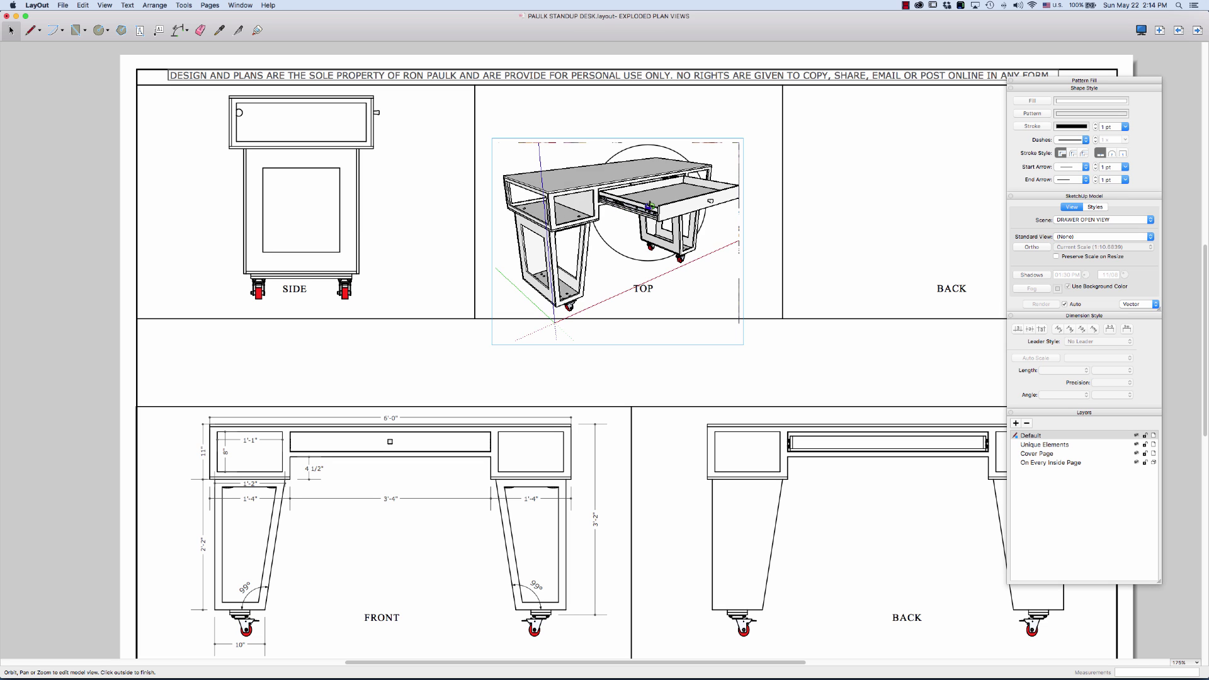
scroll(648, 207, "up", 3)
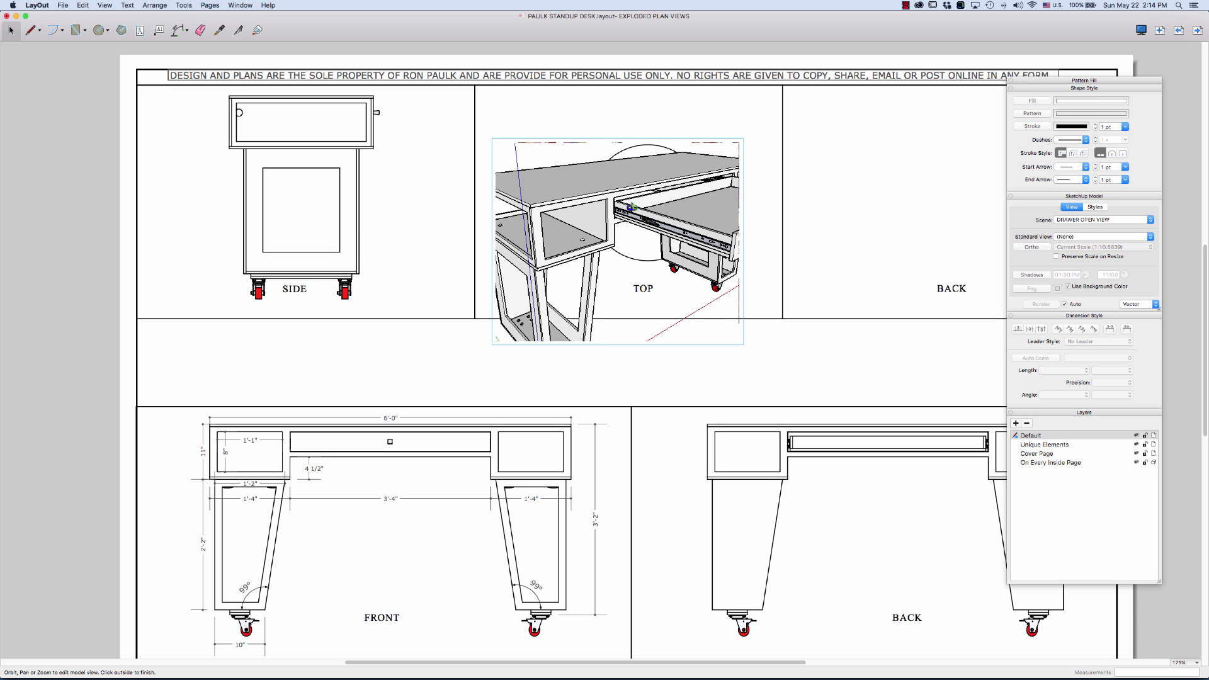
mouse_move(660, 226)
middle_mouse_down()
mouse_move(666, 216)
mouse_move(637, 189)
middle_mouse_up()
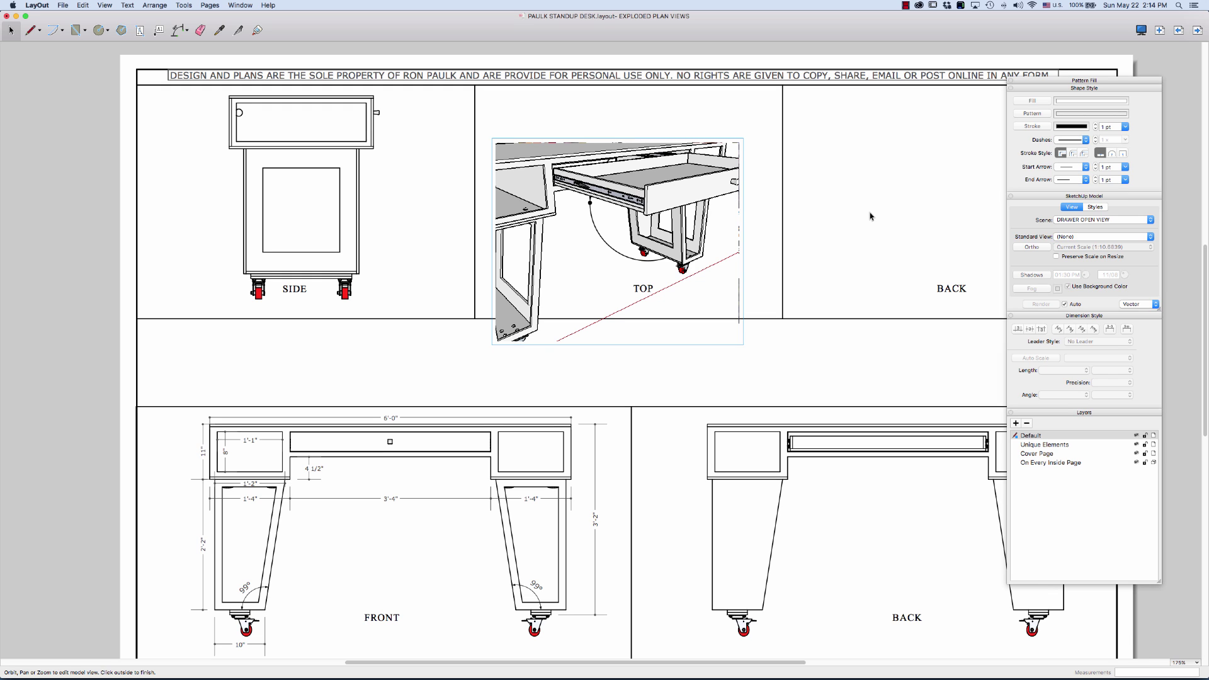
left_click(835, 202)
left_click(832, 200)
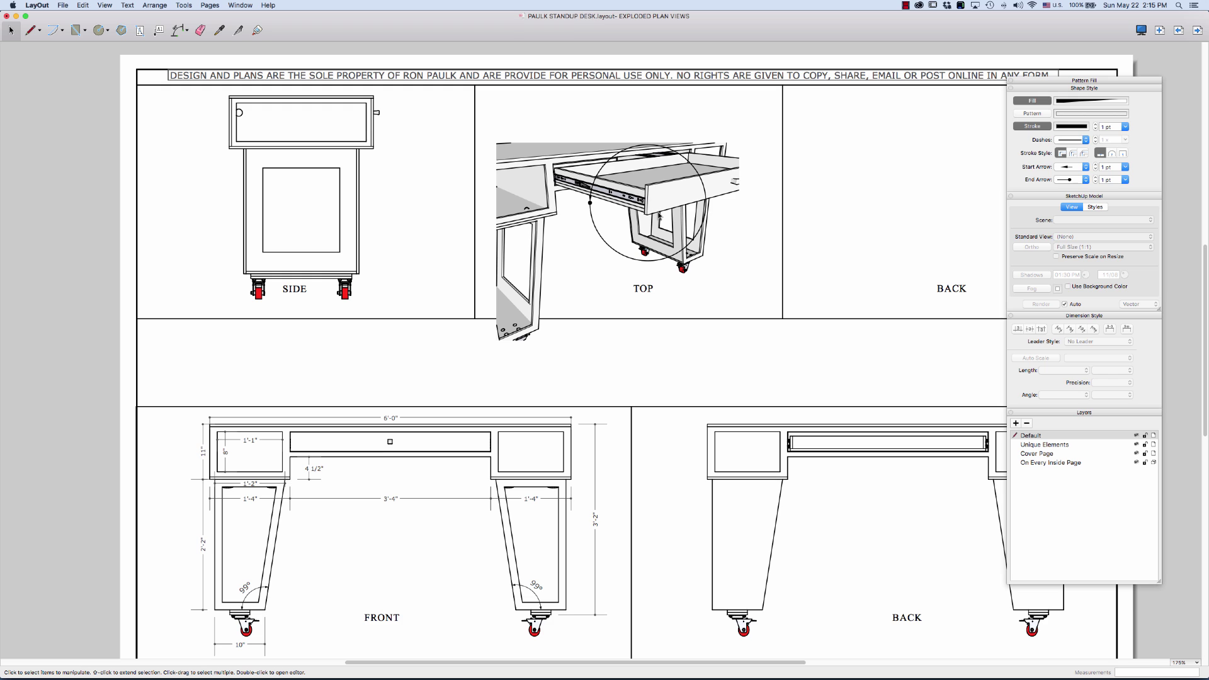
Clip the adjusted drawer-open model view with the circle again
left_click(718, 192)
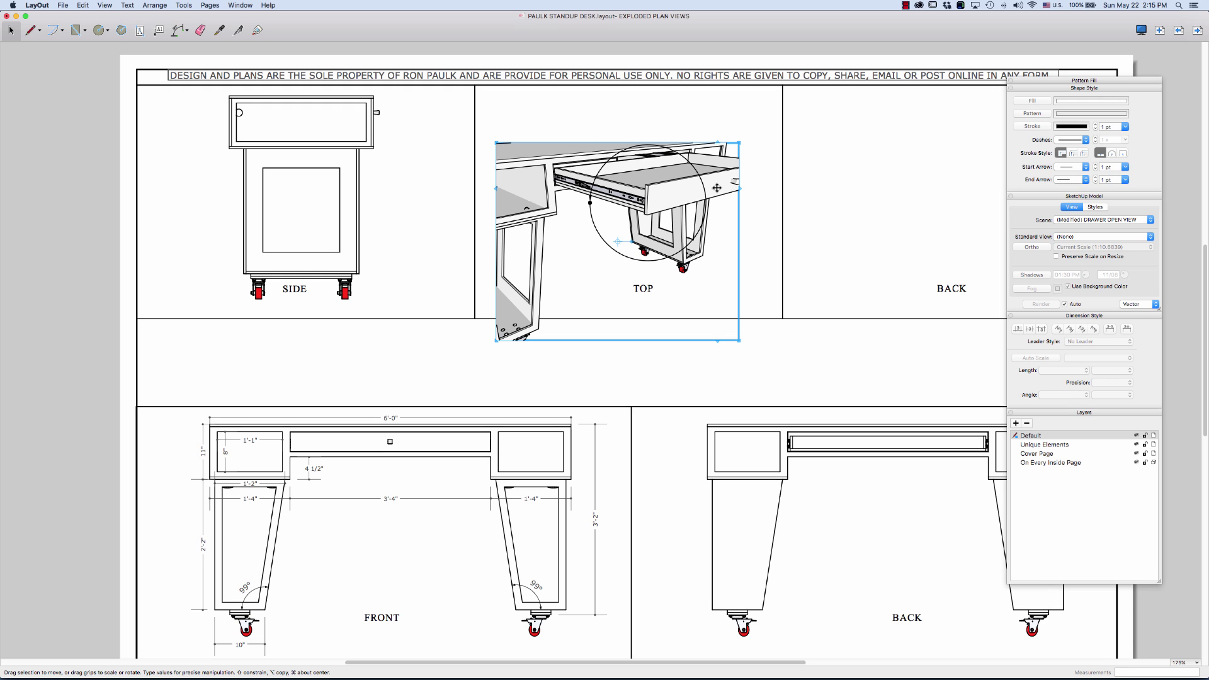
left_click(686, 247)
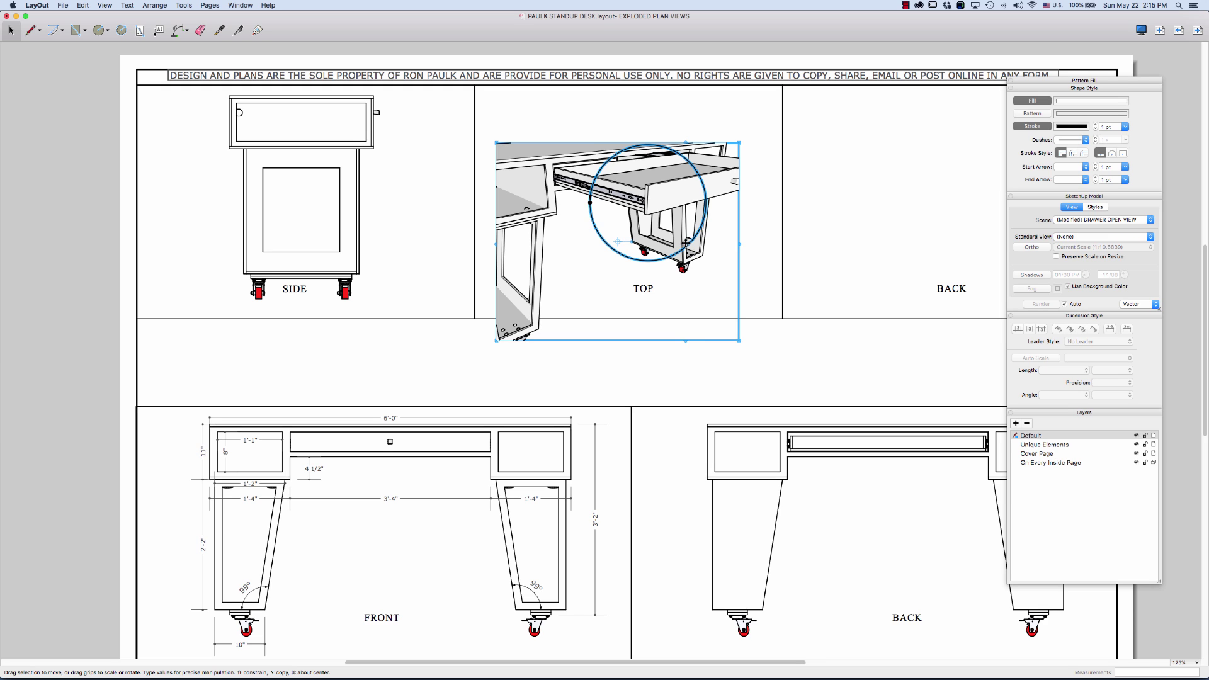
right_click(686, 247)
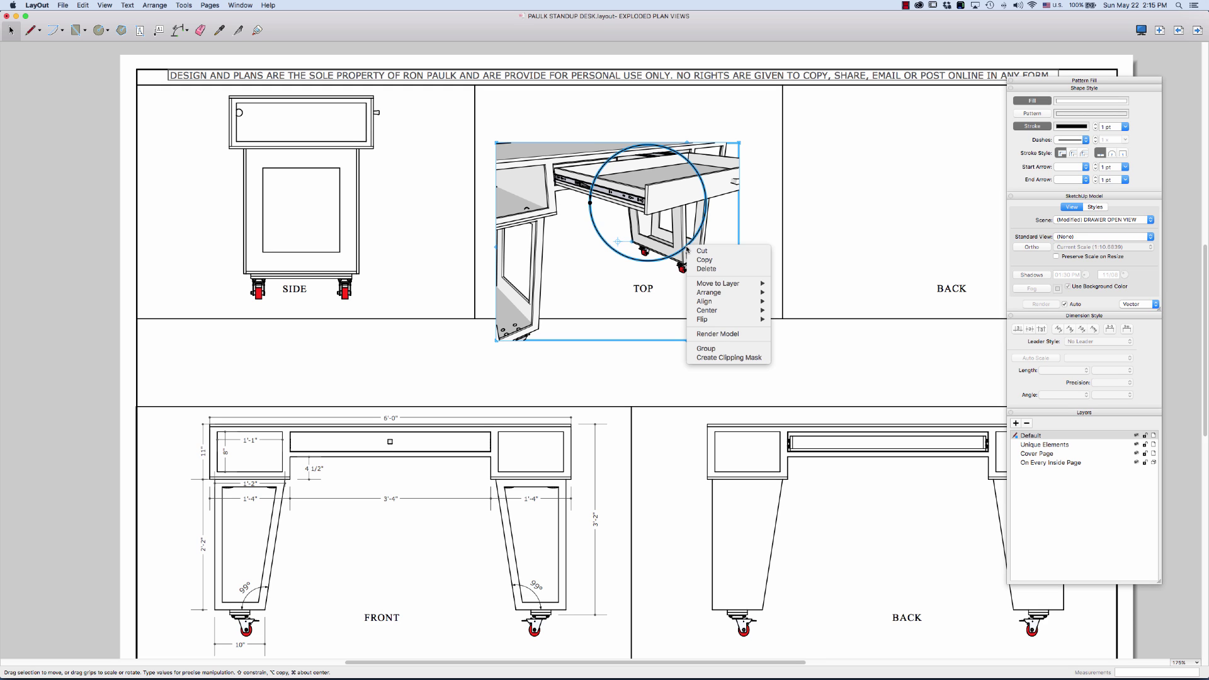
left_click(754, 356)
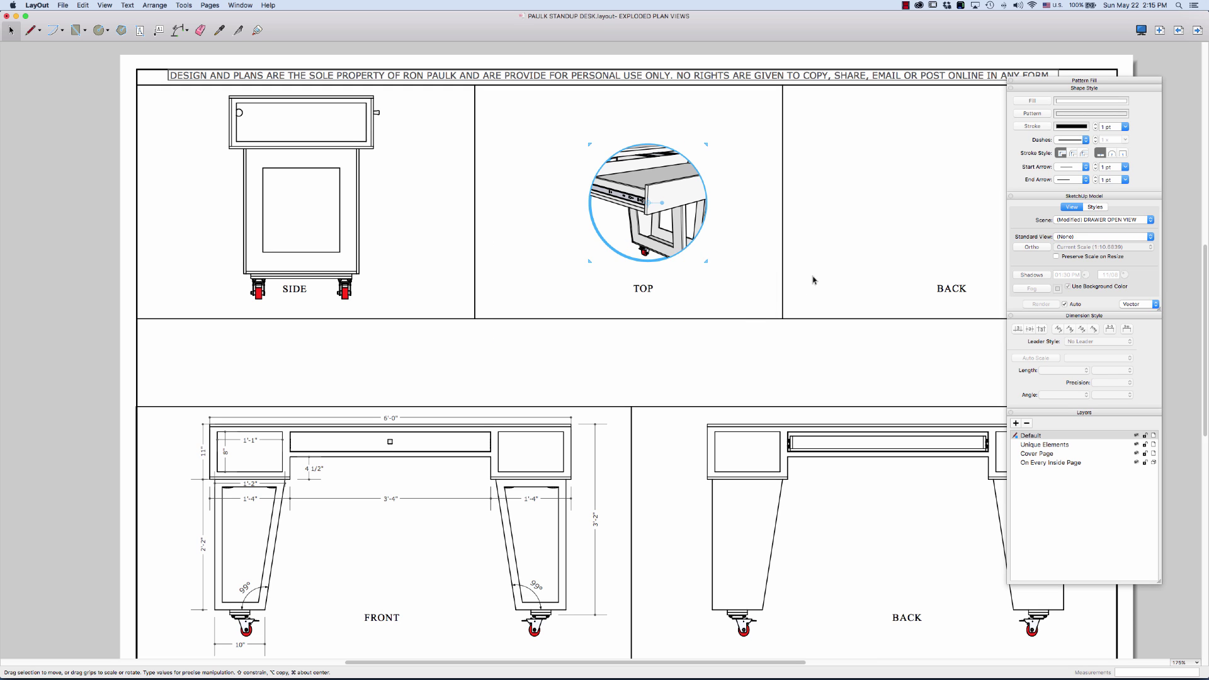
Move the circular drawer detail over the divider between the TOP and BACK cells, then back to the middle of the TOP cell
left_click(834, 252)
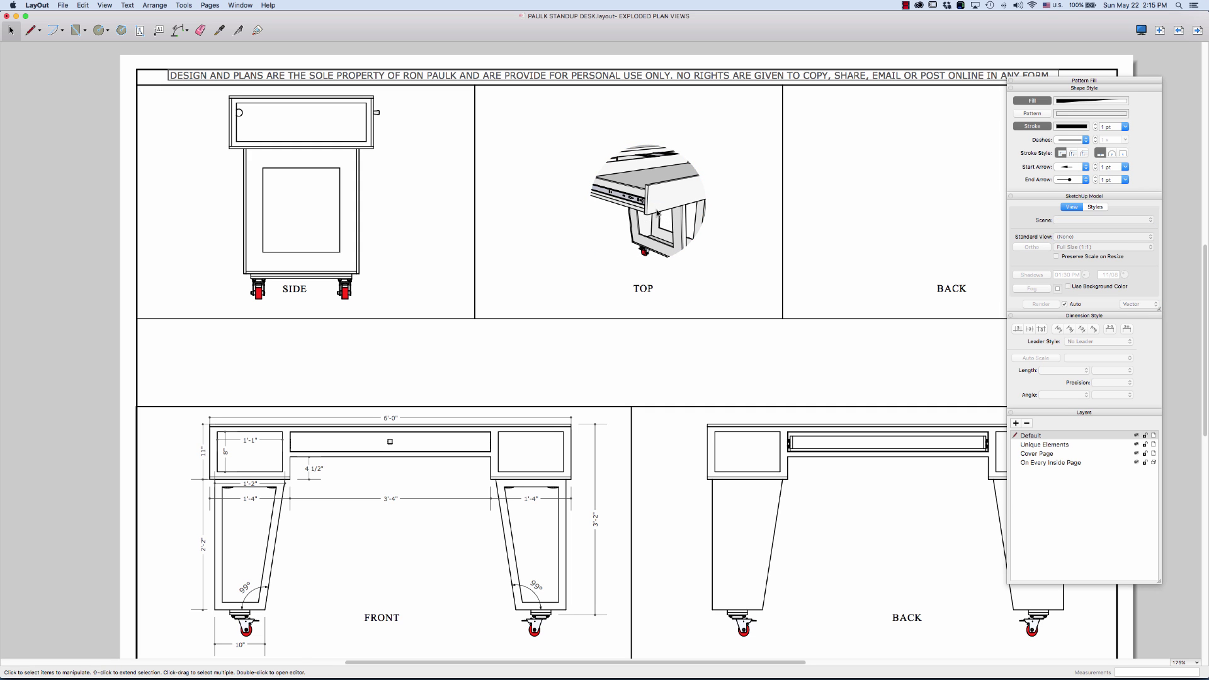
left_click_drag(656, 196, 747, 117)
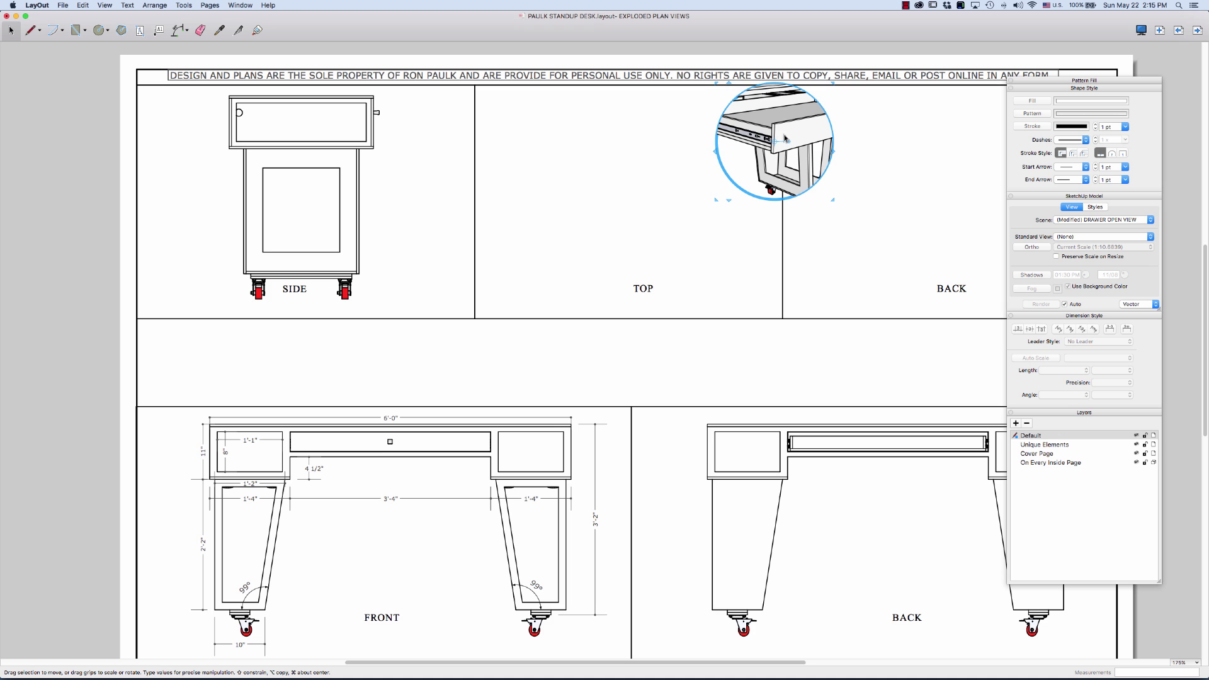
left_click_drag(788, 129, 581, 201)
left_click(757, 222)
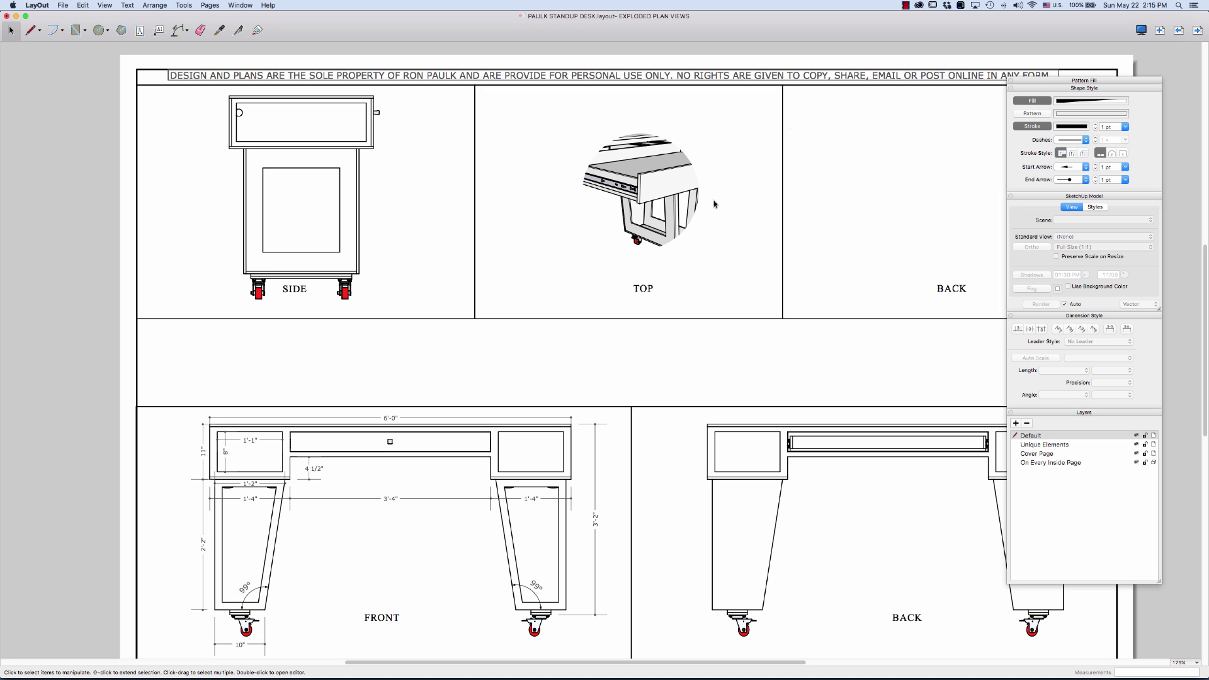
Open the model view inside the clipped circular detail in SketchUp and display its DRAWER OPEN VIEW scene
left_click(654, 187)
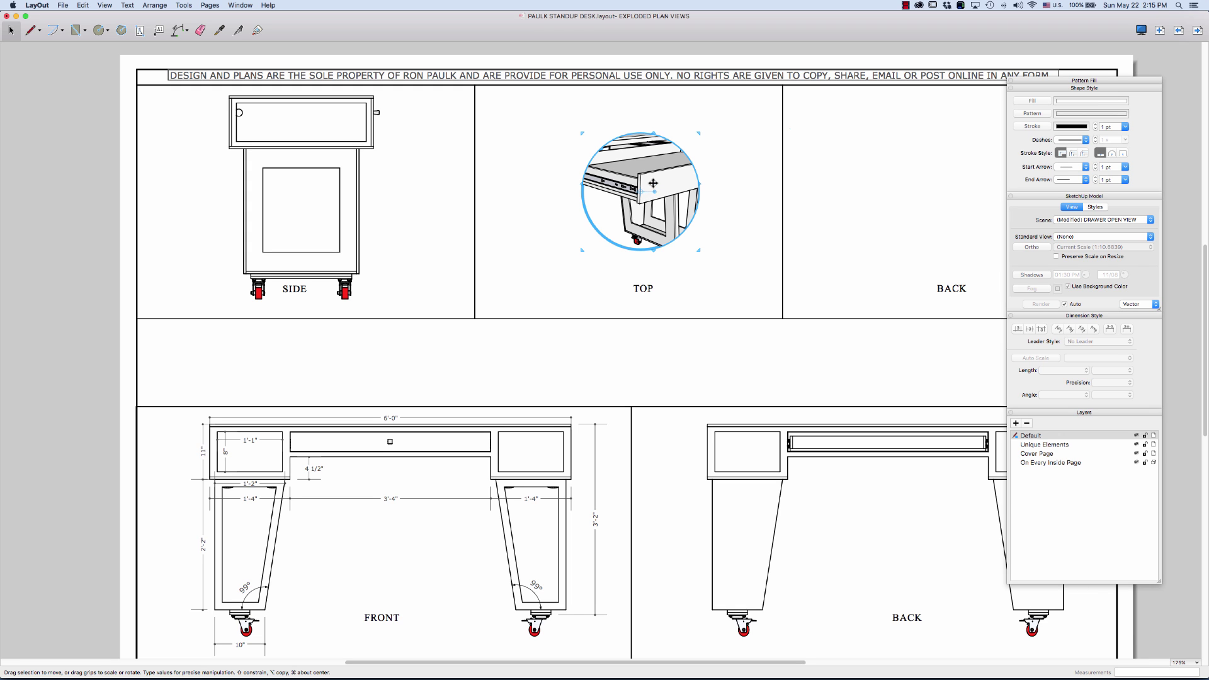
double_click(628, 200)
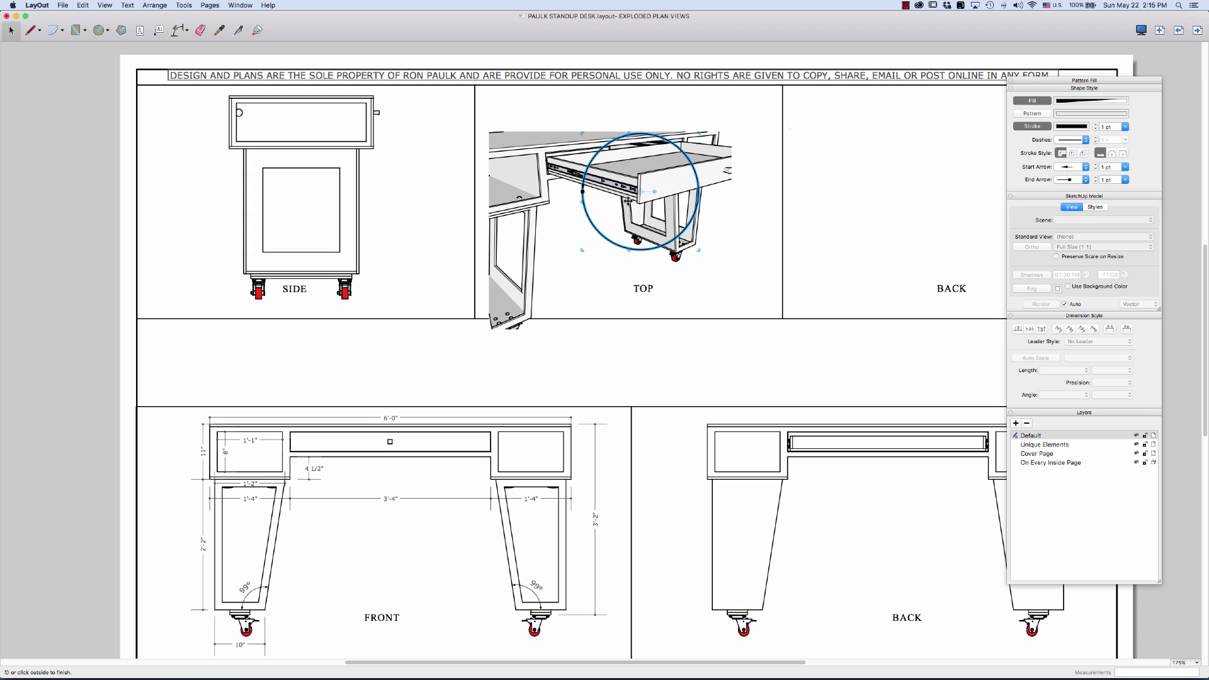
right_click(628, 202)
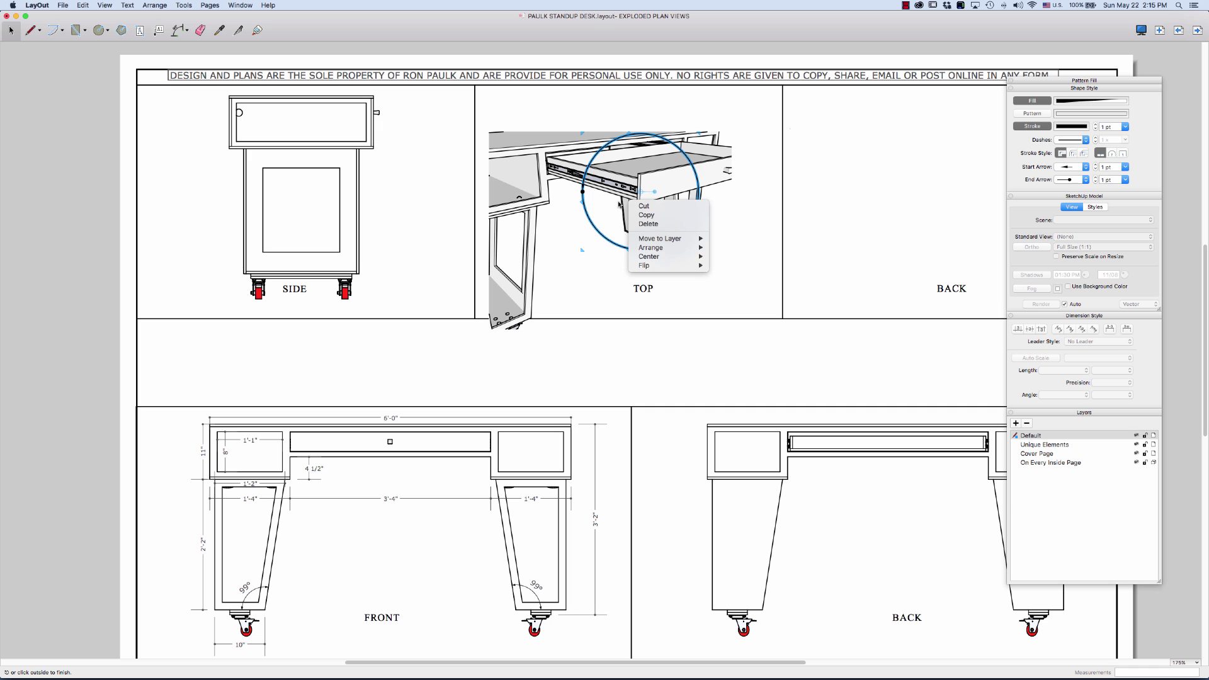
key("Escape")
key("Escape")
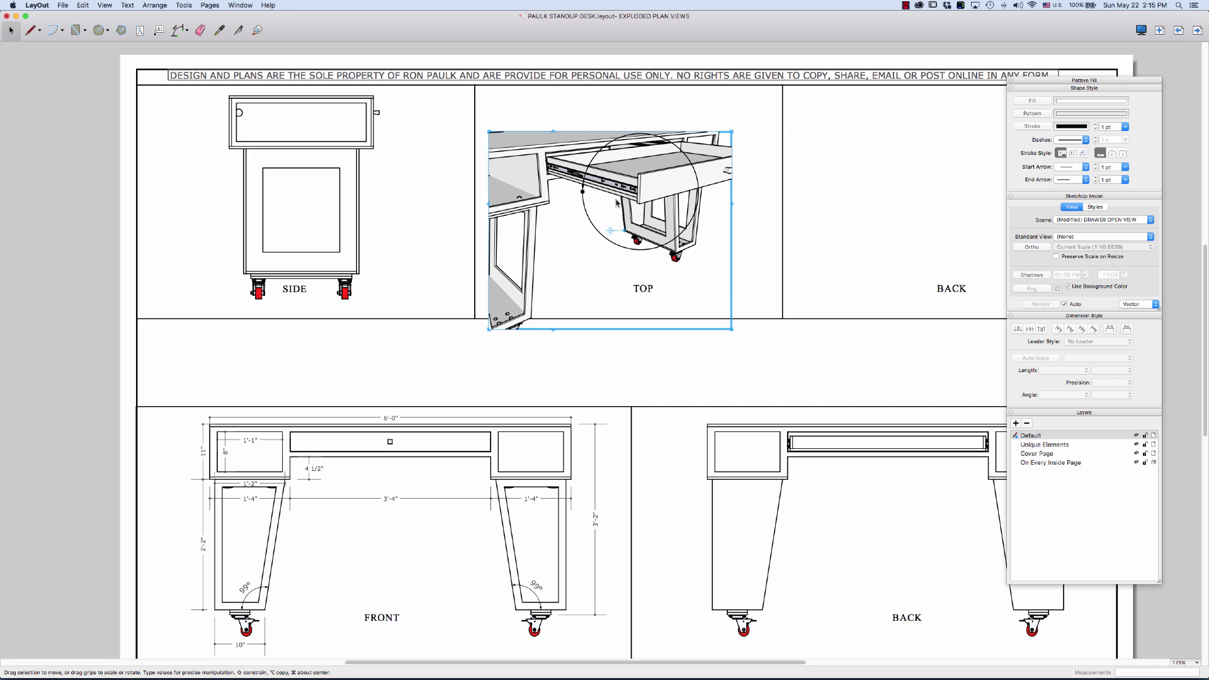
right_click(553, 198)
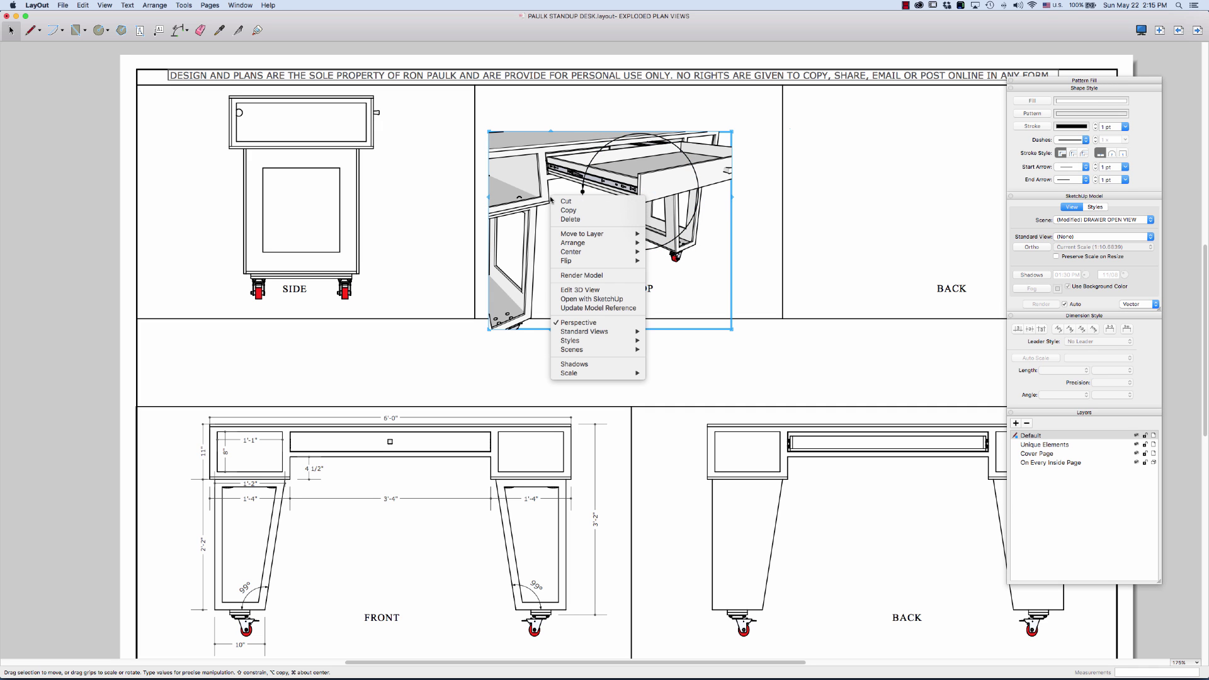
left_click(593, 300)
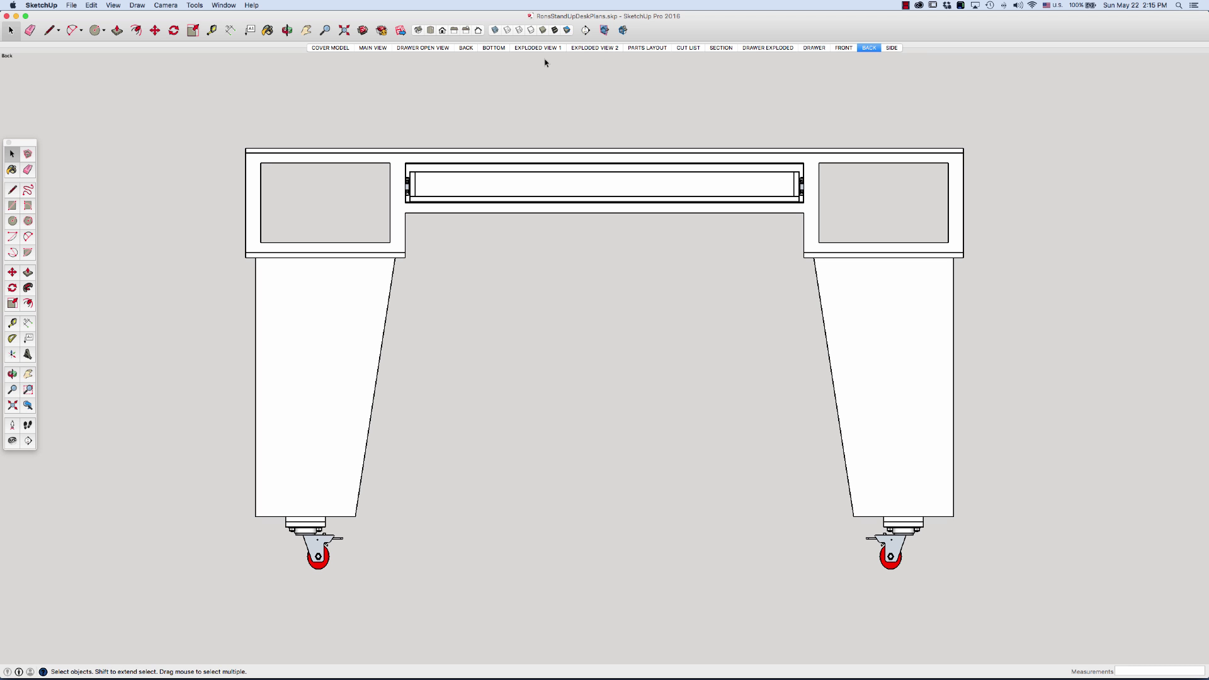
left_click(433, 49)
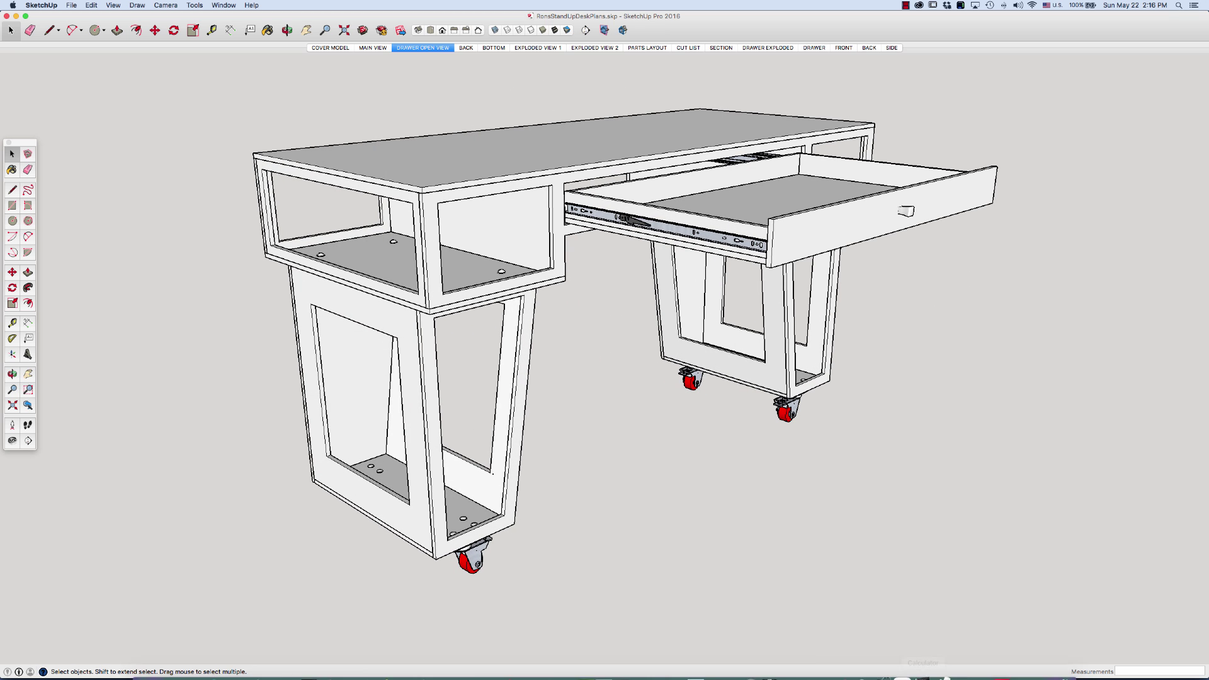
Switch back to LayOut and update the model reference of the drawer-open view inside the clipped circular detail
mouse_move(907, 661)
left_click(837, 660)
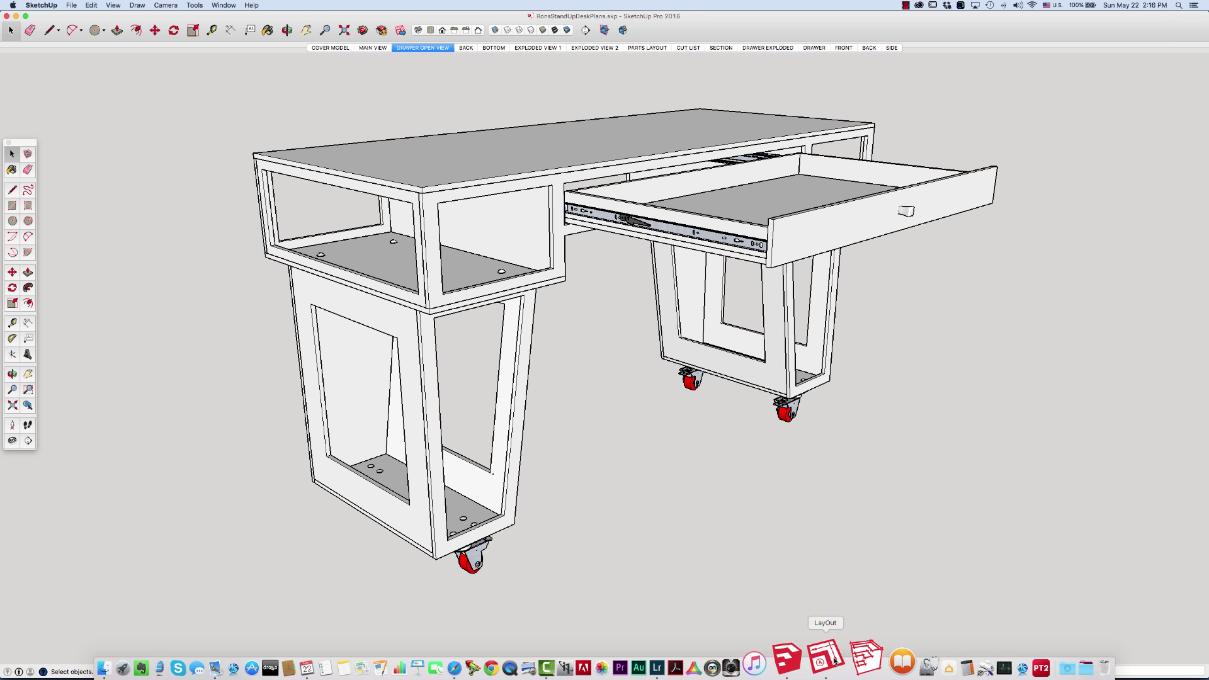
left_click(643, 203)
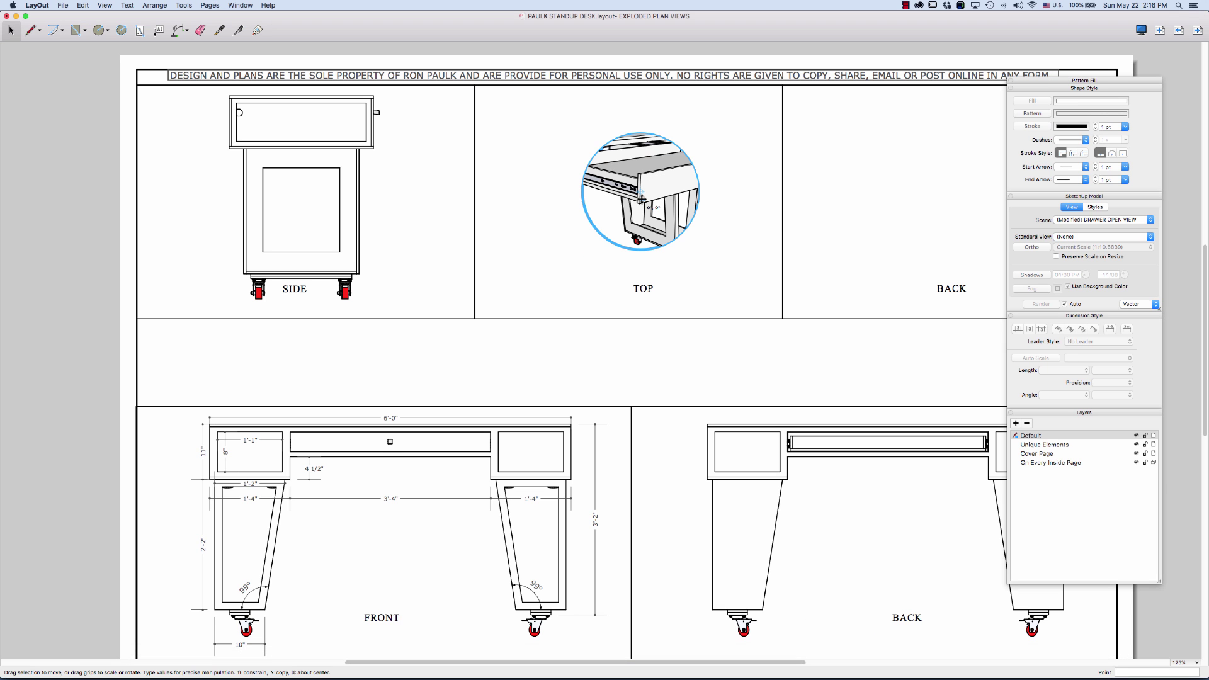
double_click(642, 200)
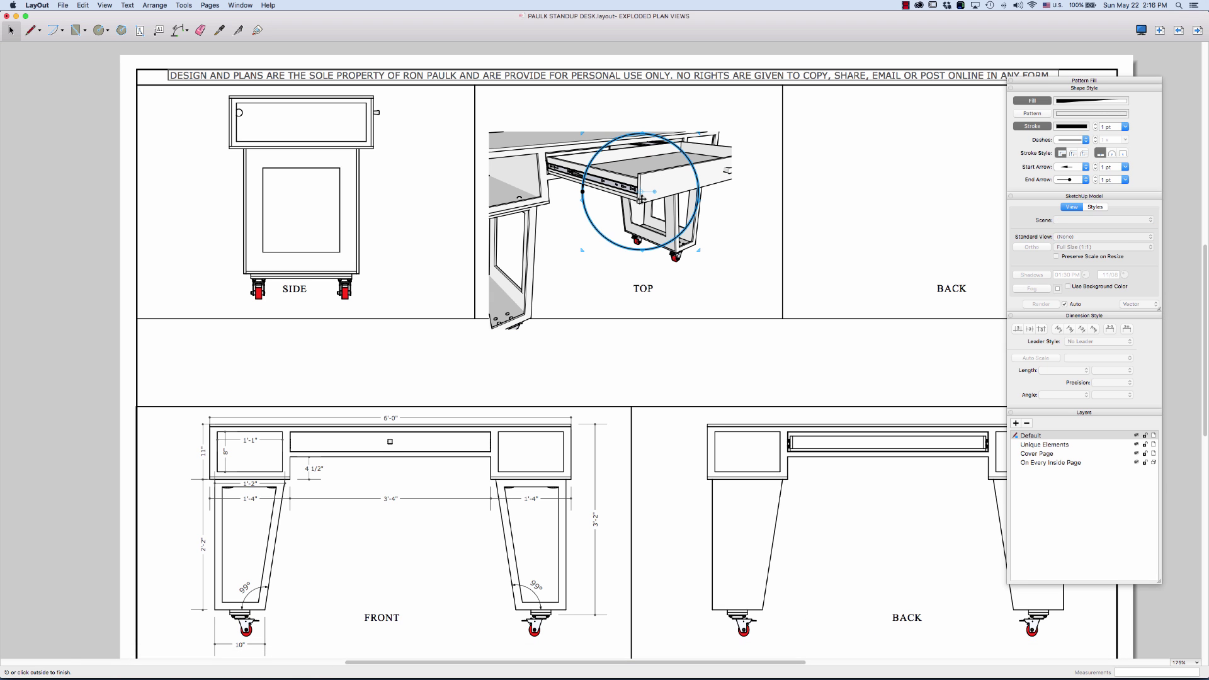
left_click(571, 209)
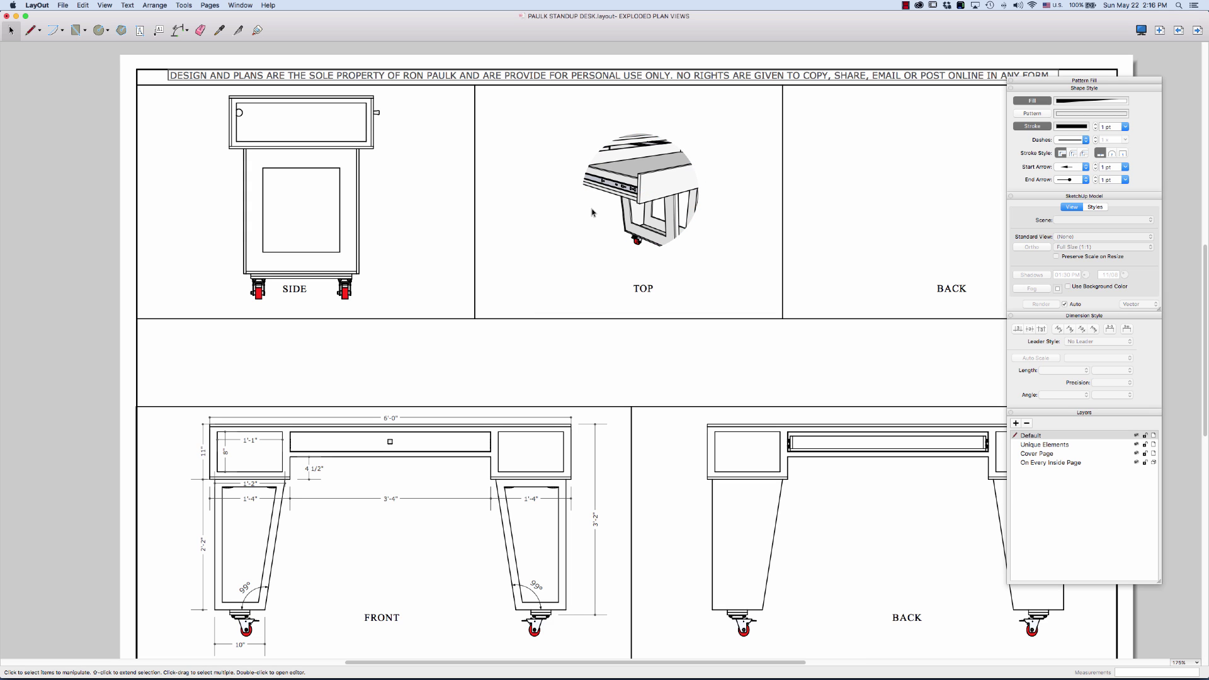
left_click(657, 203)
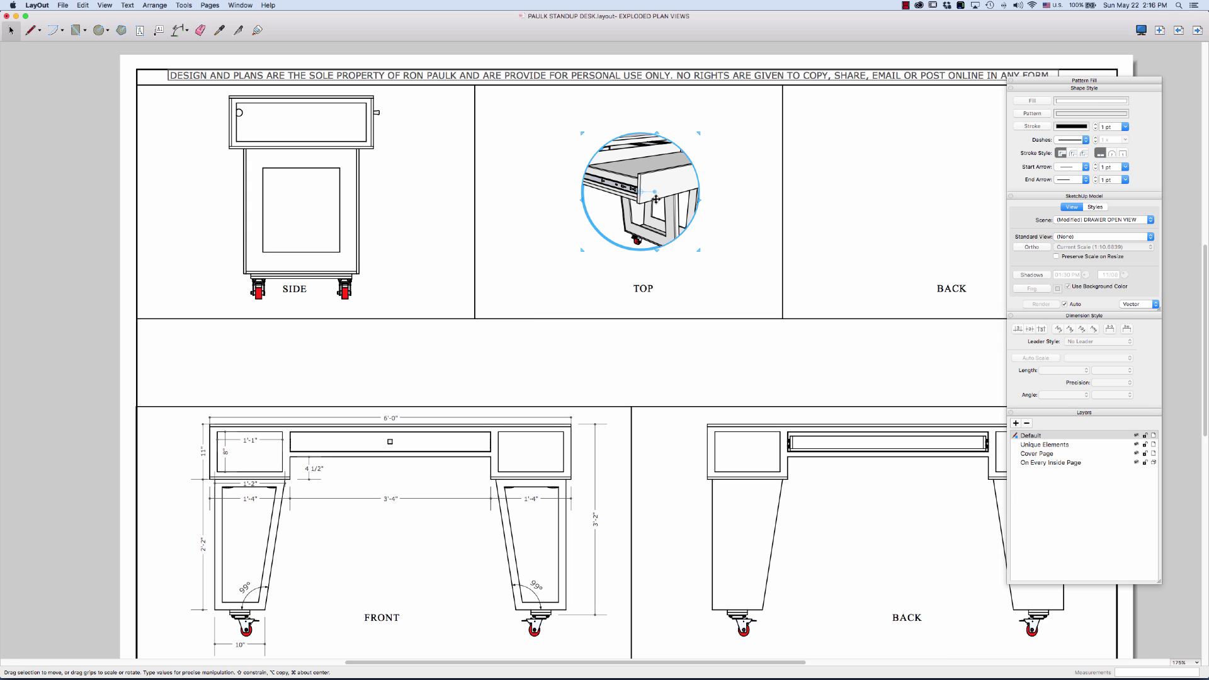
double_click(614, 197)
right_click(532, 192)
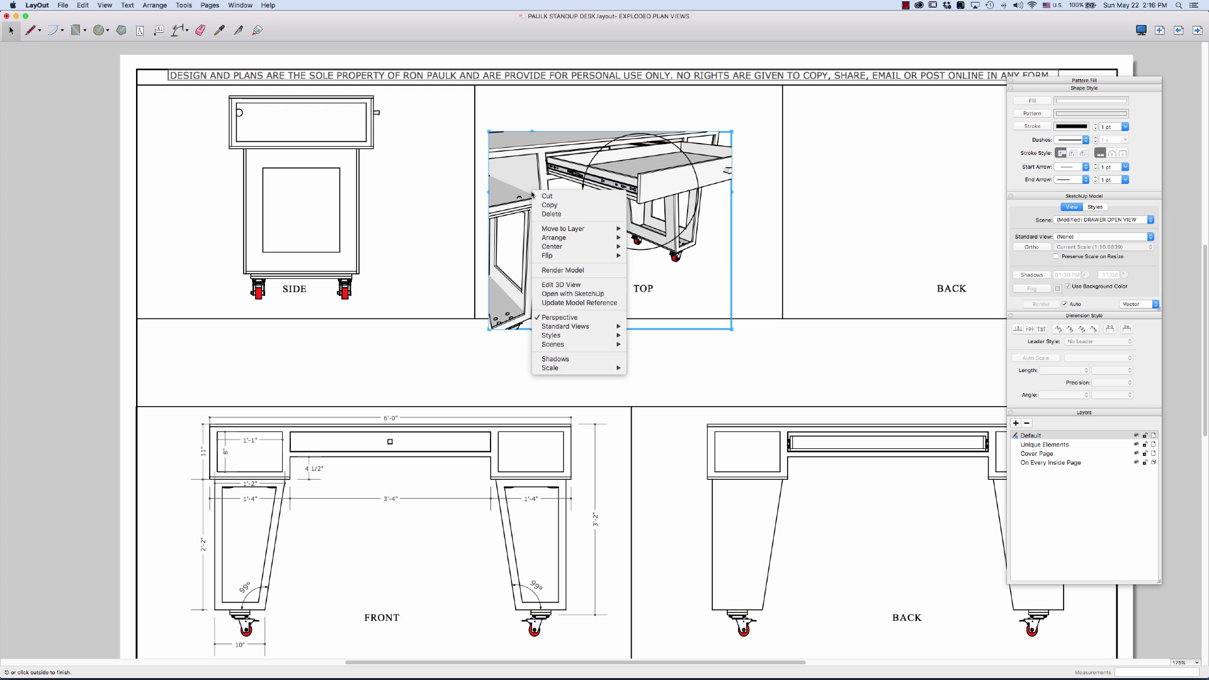
left_click(585, 307)
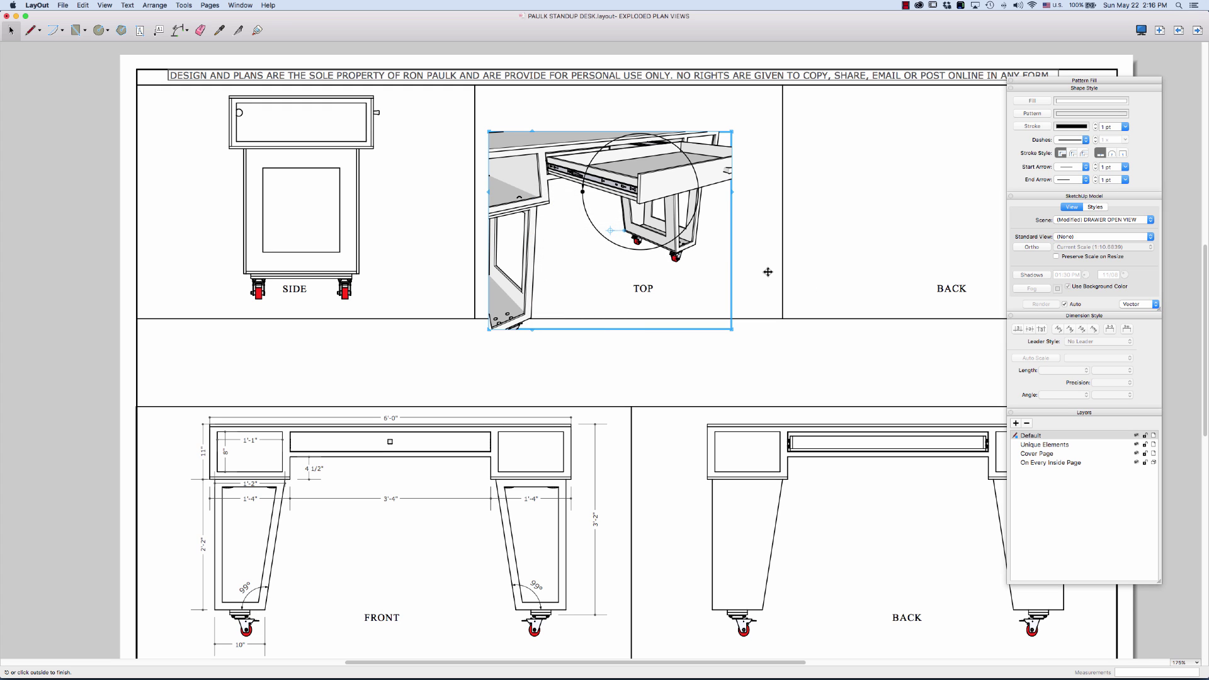
left_click(762, 269)
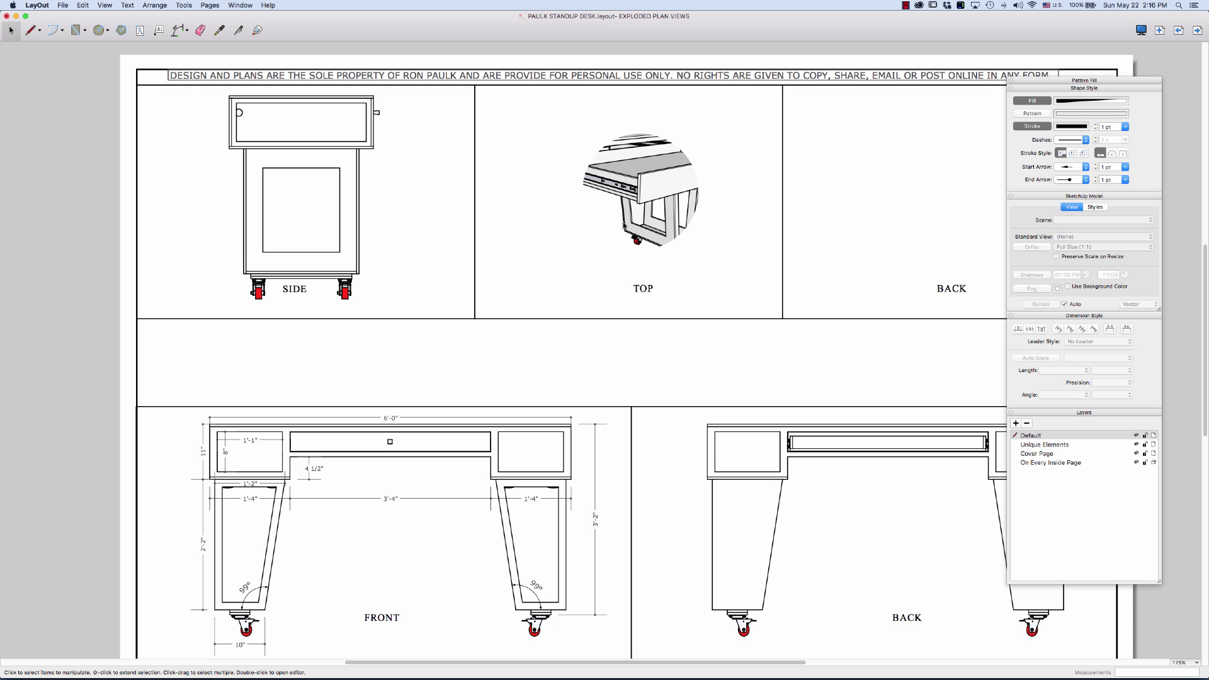